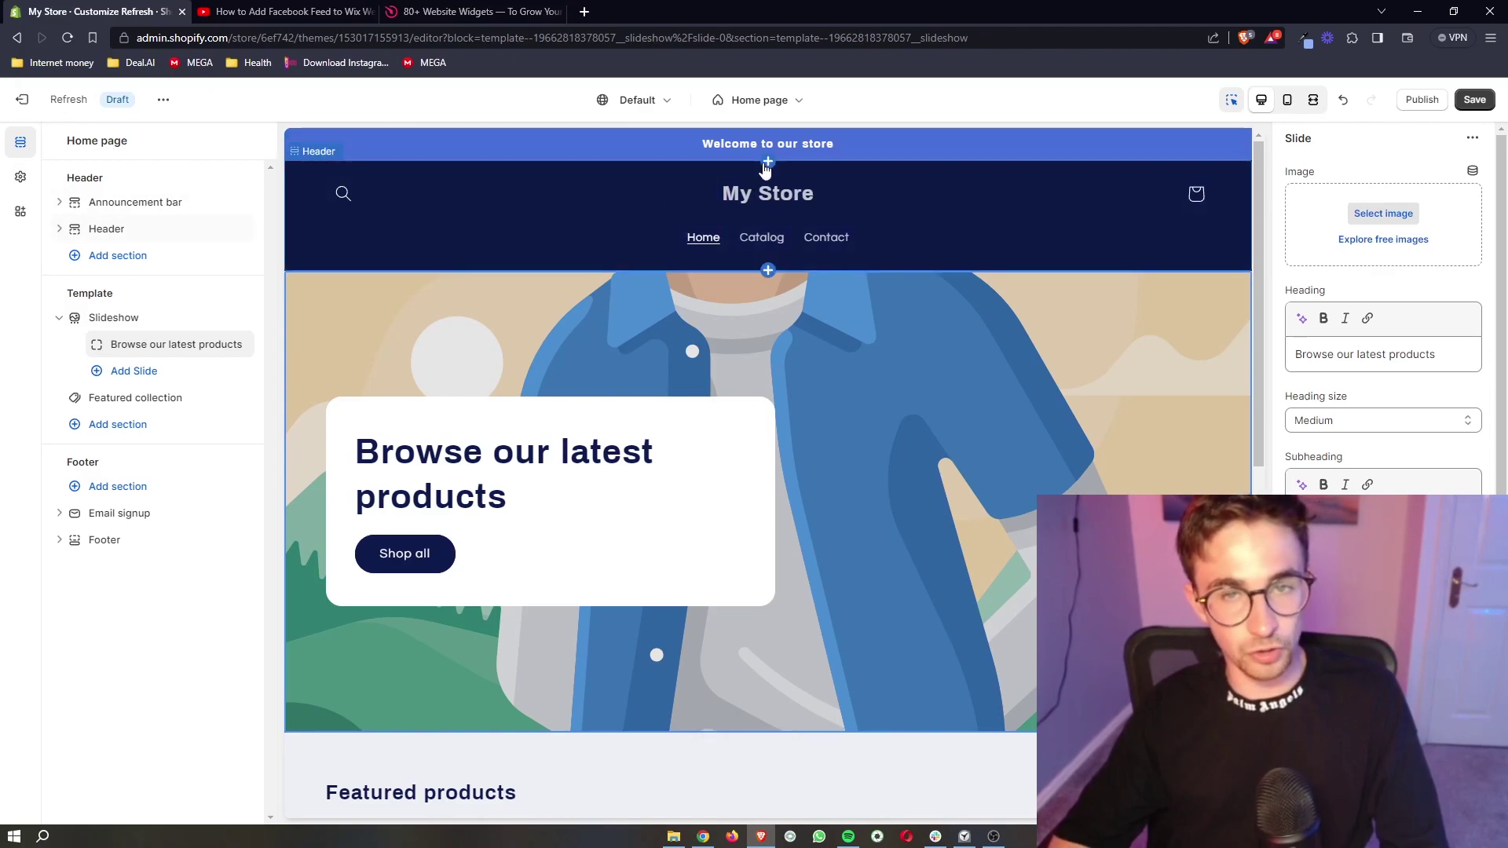
pyautogui.scroll(-4, 853, 279)
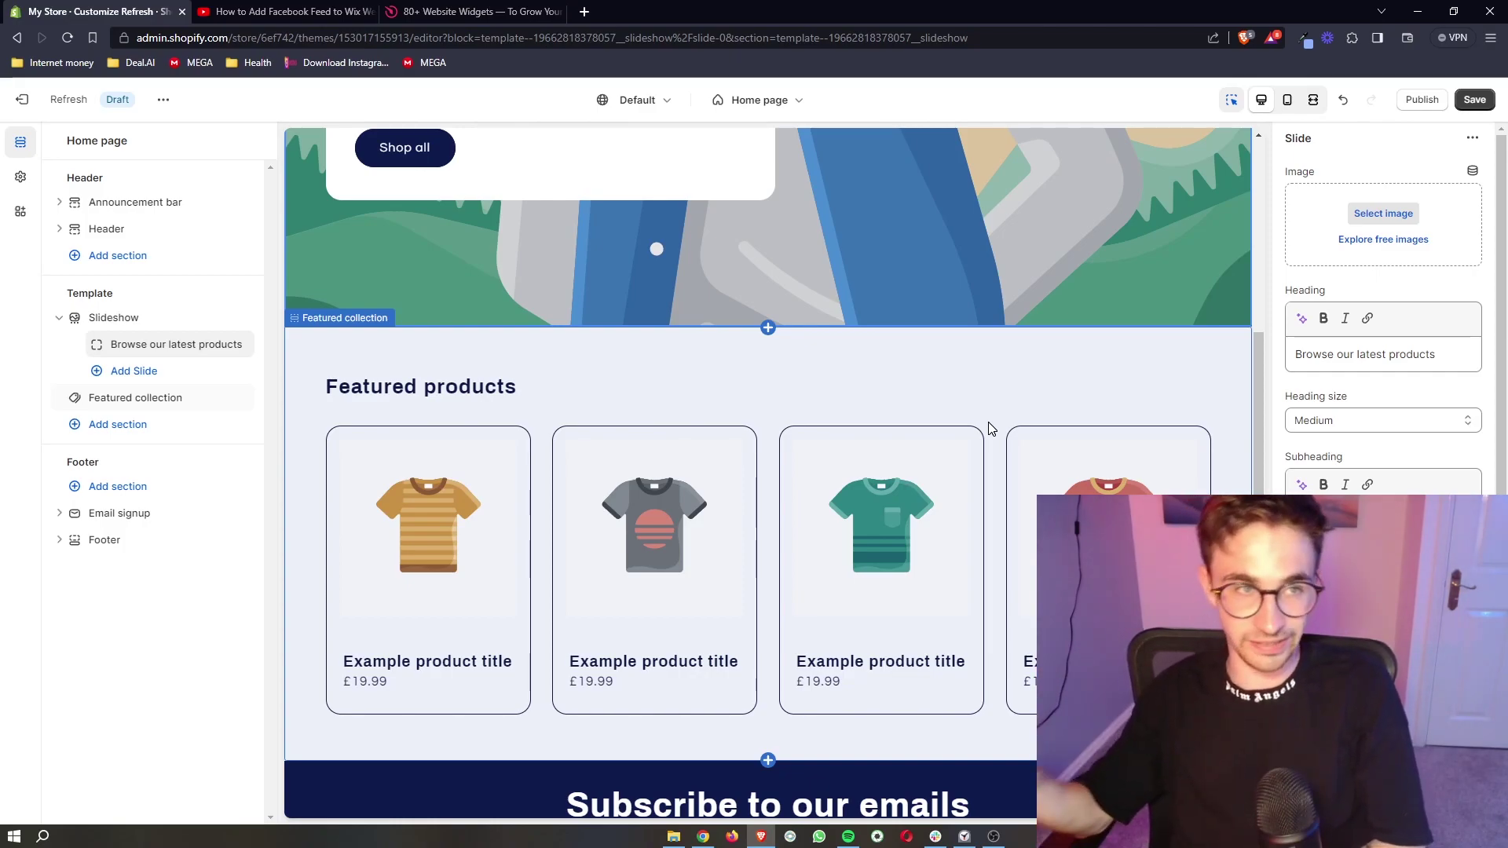
pyautogui.scroll(5, 989, 428)
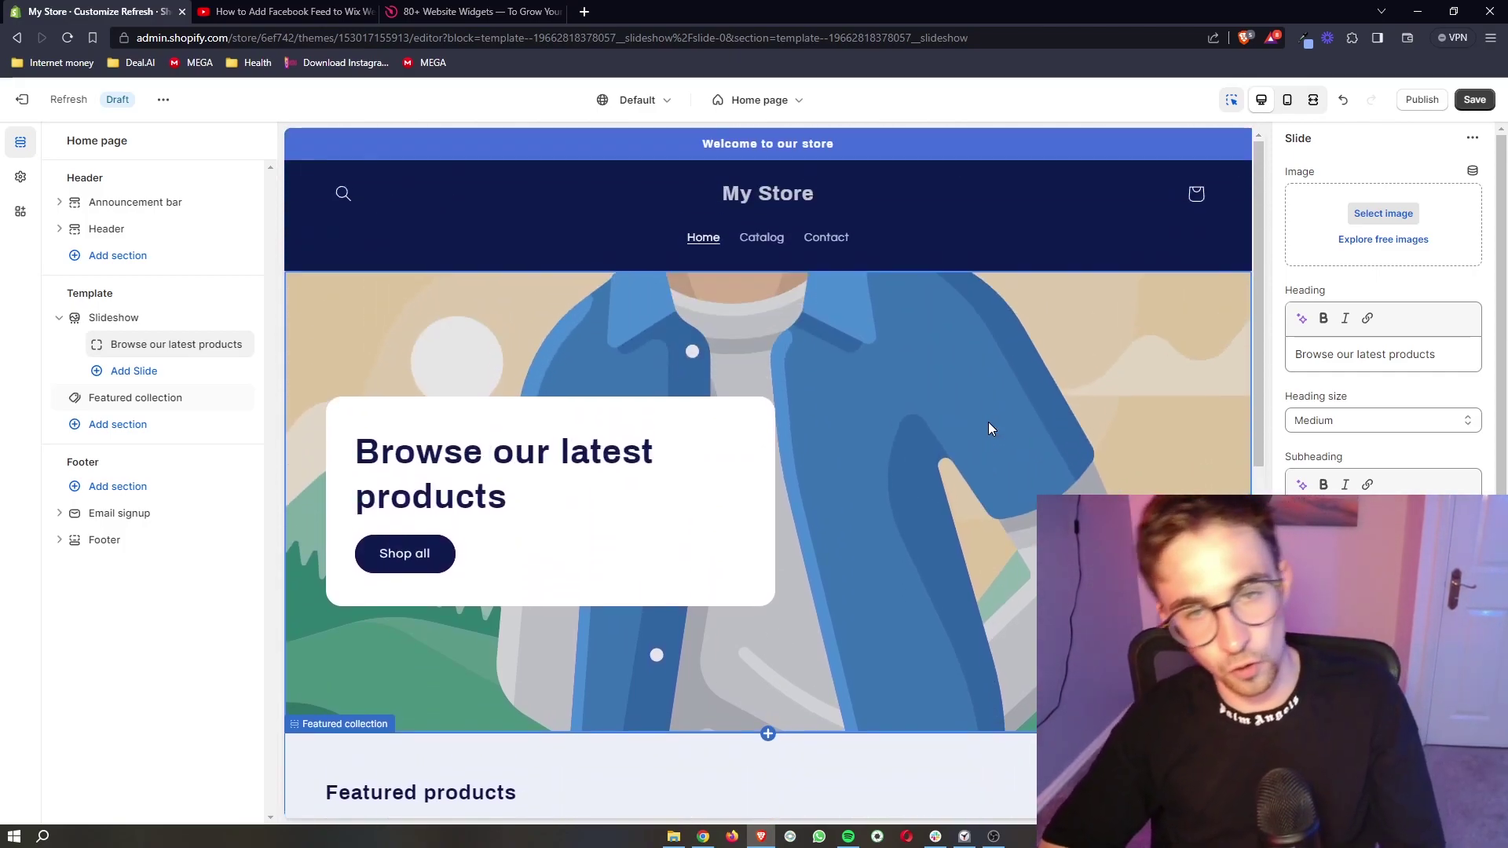
pyautogui.scroll(-1, 901, 357)
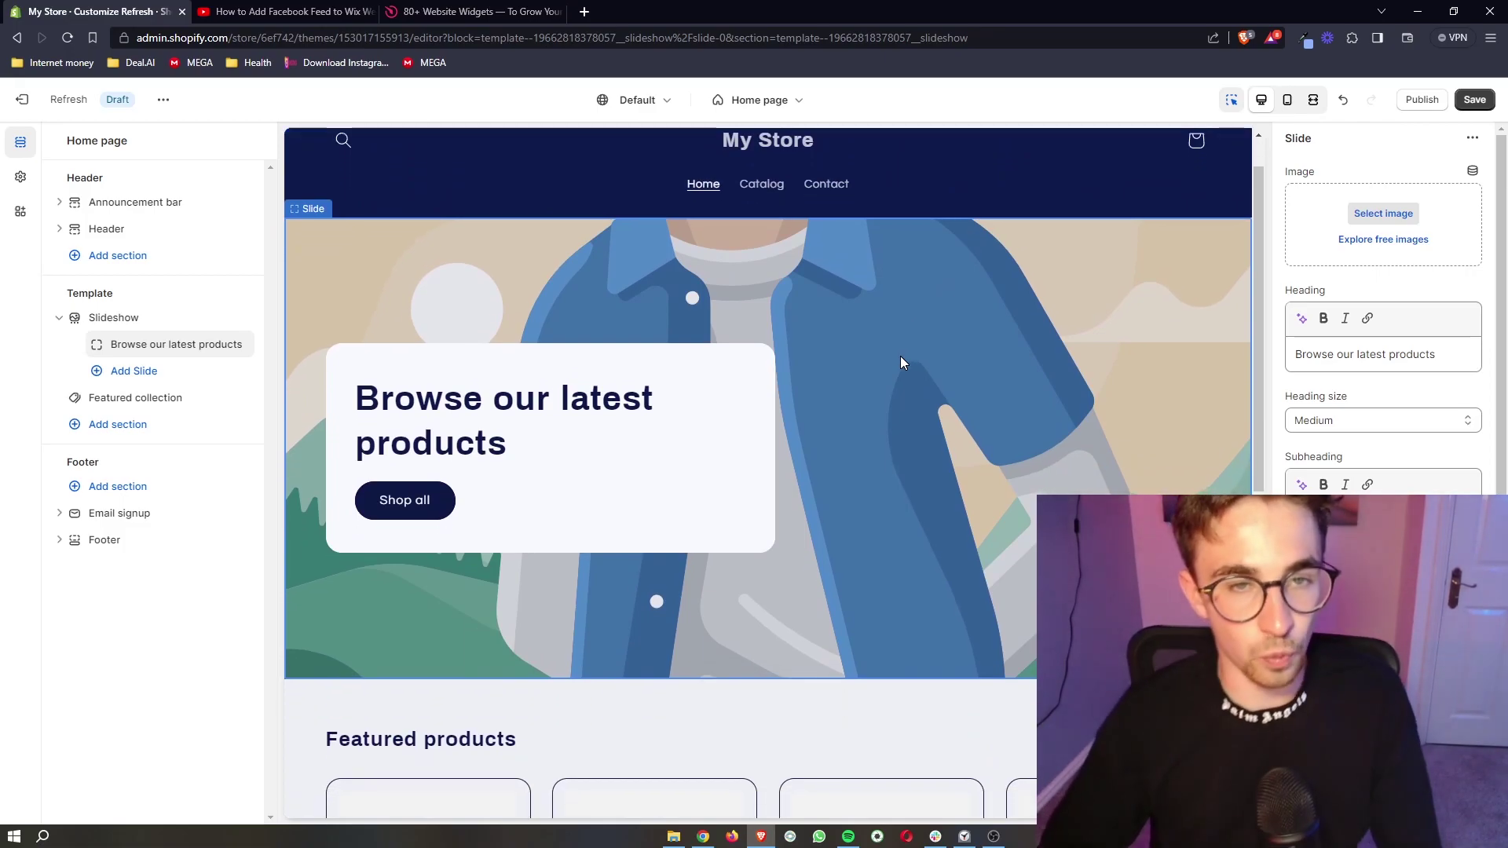
pyautogui.scroll(-2, 901, 356)
# Reach the Elfsight website from the sign-up link in the YouTube video description.
pyautogui.click(286, 11)
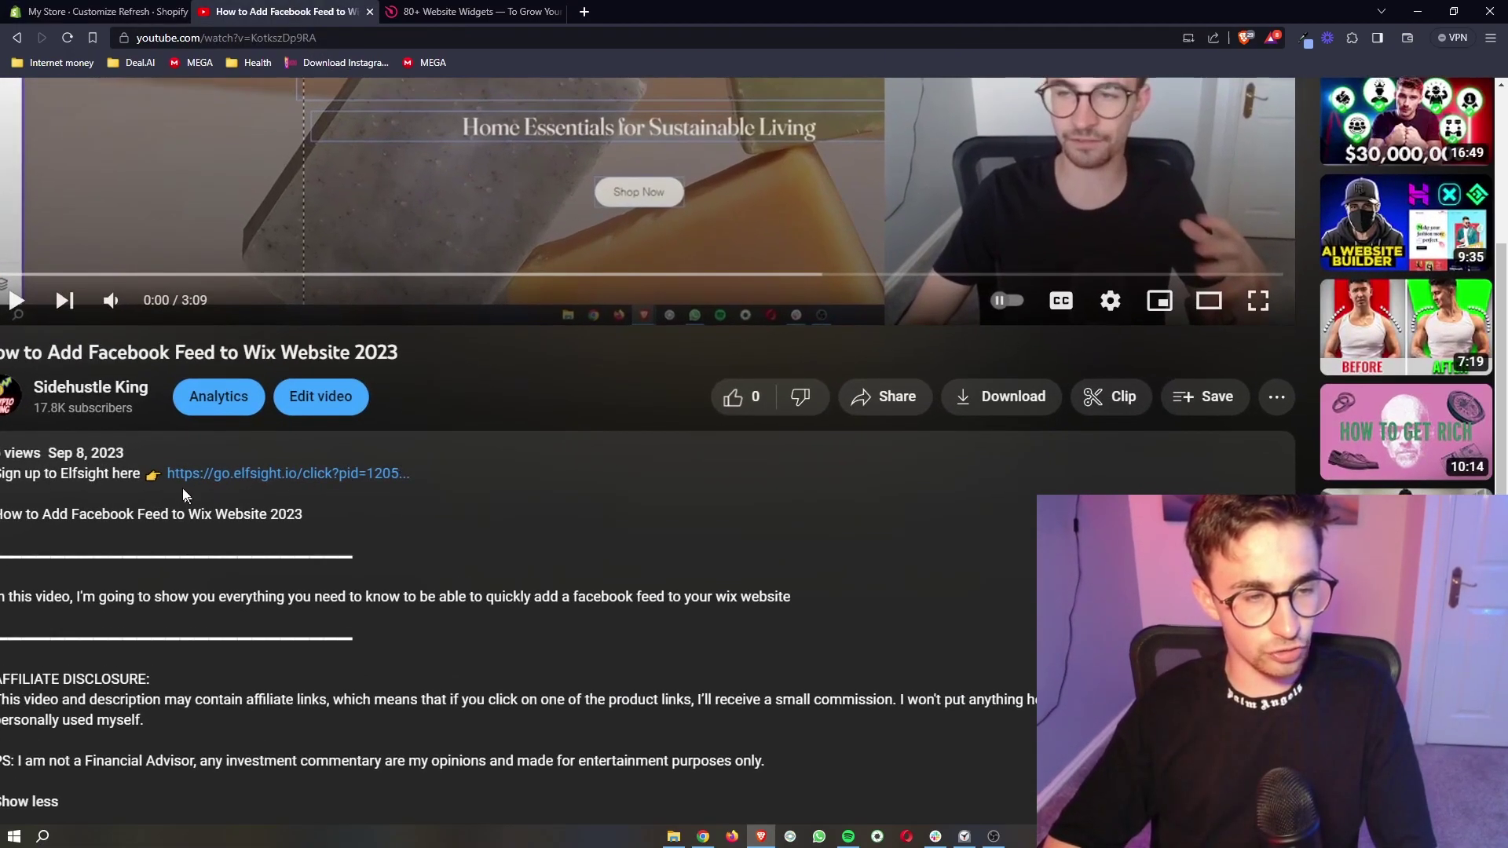
pyautogui.moveTo(218, 471); pyautogui.dragTo(311, 471)
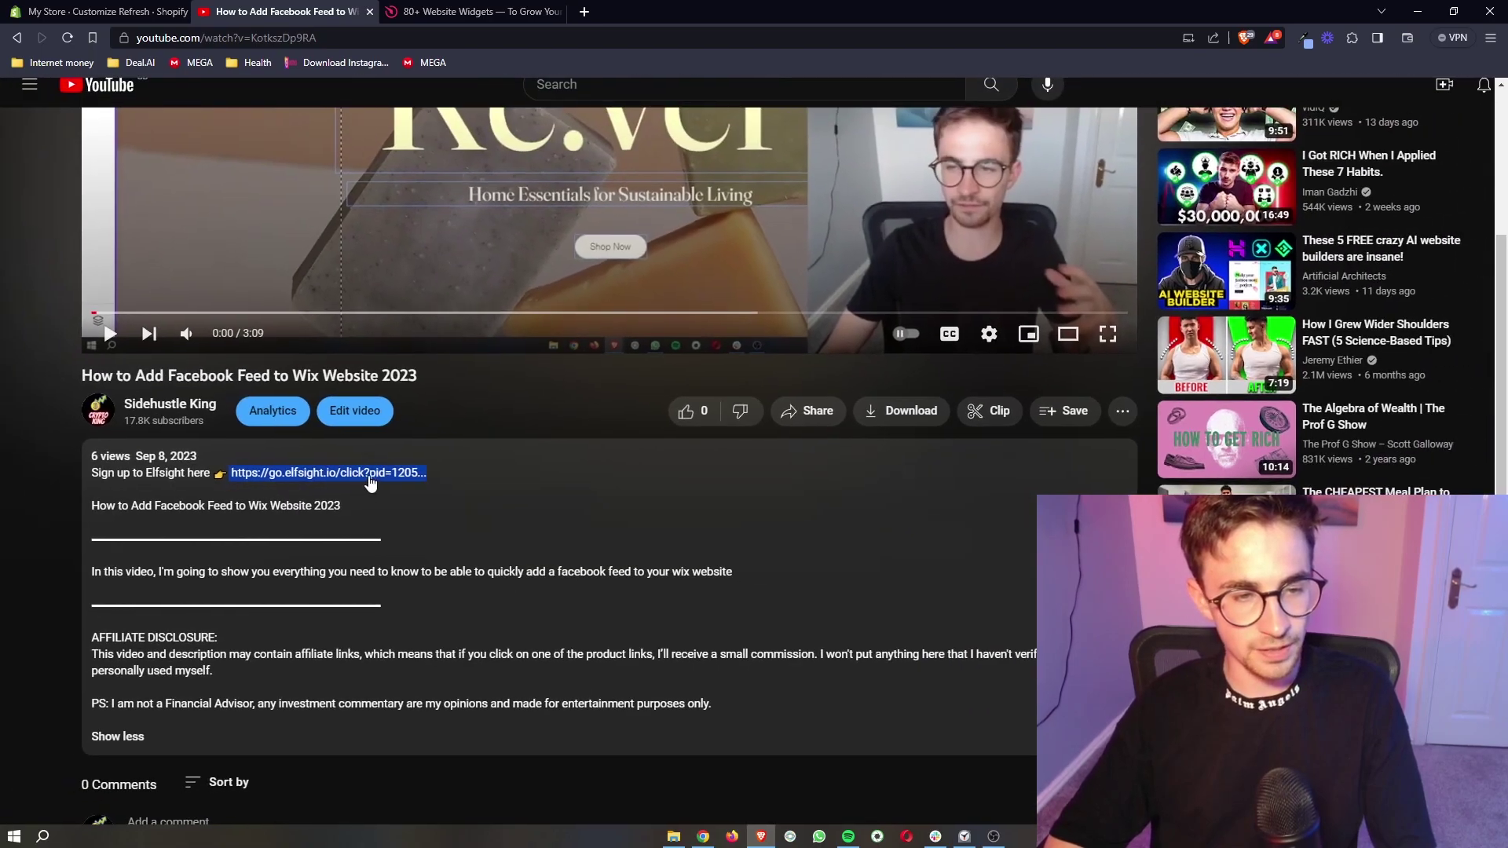
pyautogui.click(465, 11)
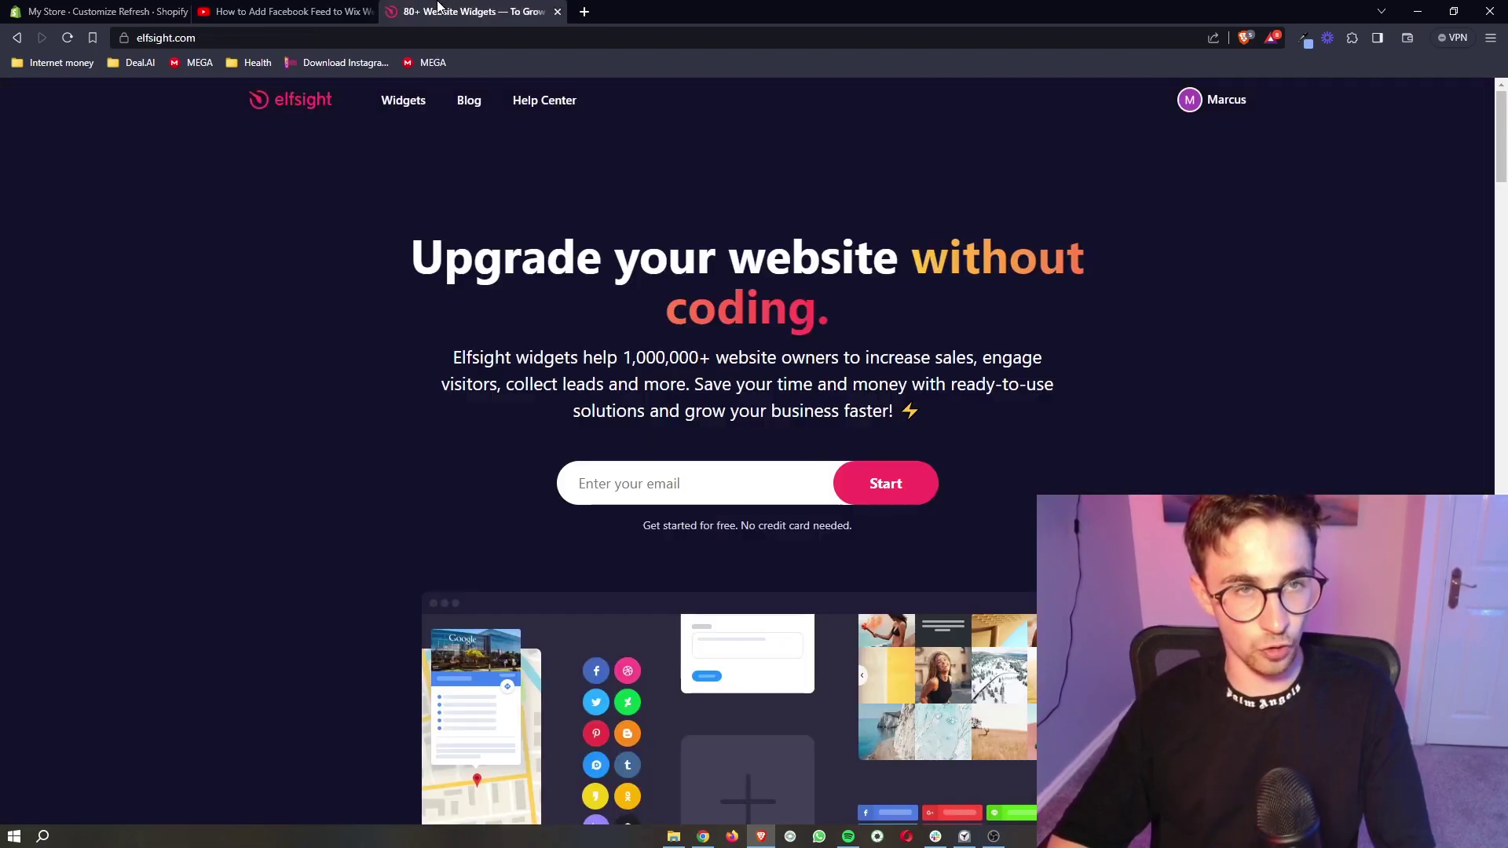
# Check the Featured collection and slideshow sections in the Shopify editor, then return to Elfsight.
pyautogui.click(350, 175)
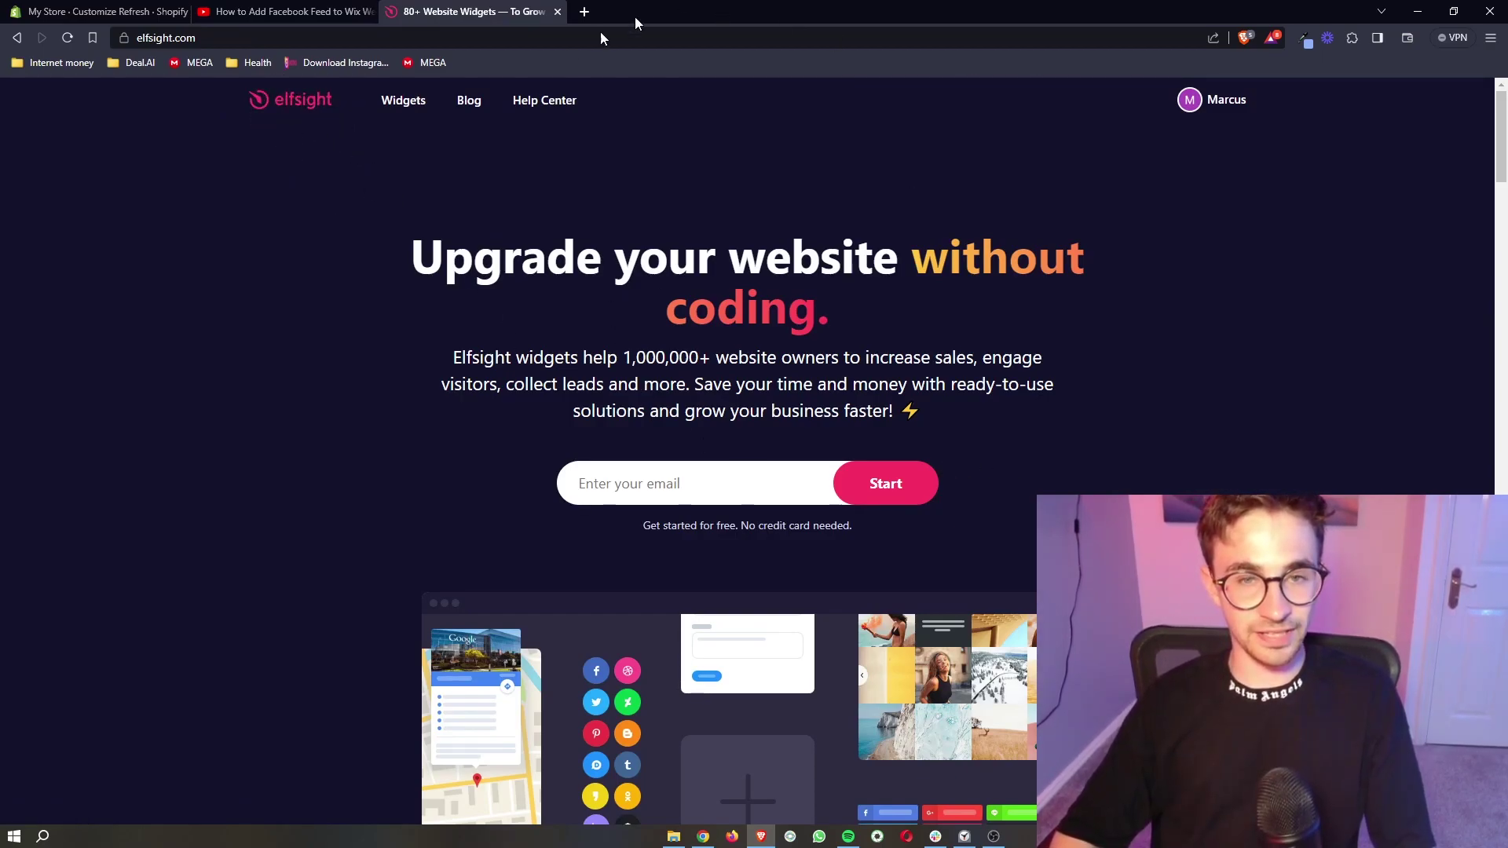
pyautogui.click(94, 11)
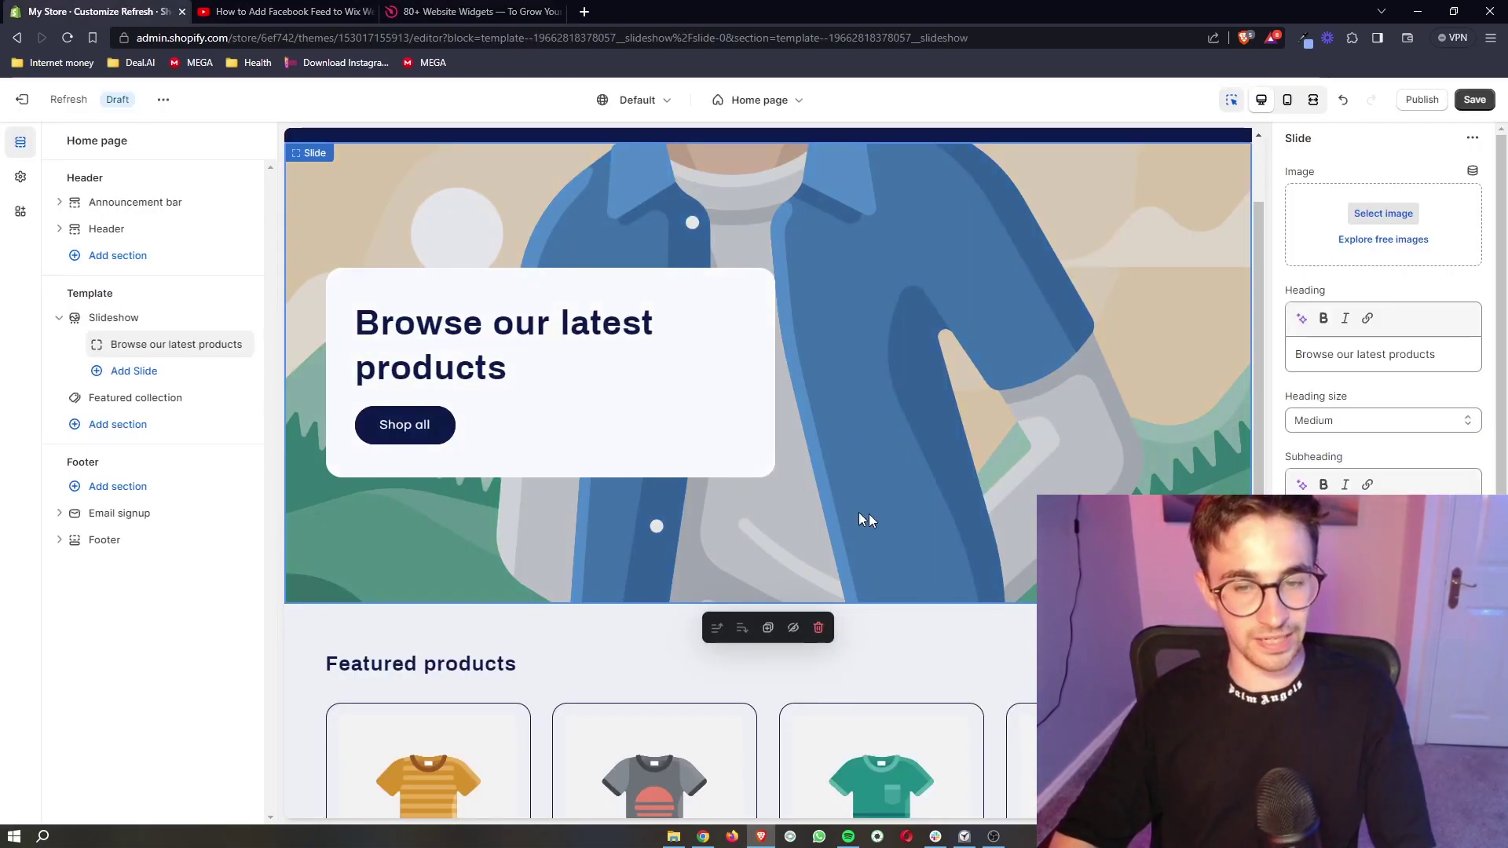
pyautogui.click(940, 630)
pyautogui.scroll(-3, 839, 471)
pyautogui.scroll(5, 808, 289)
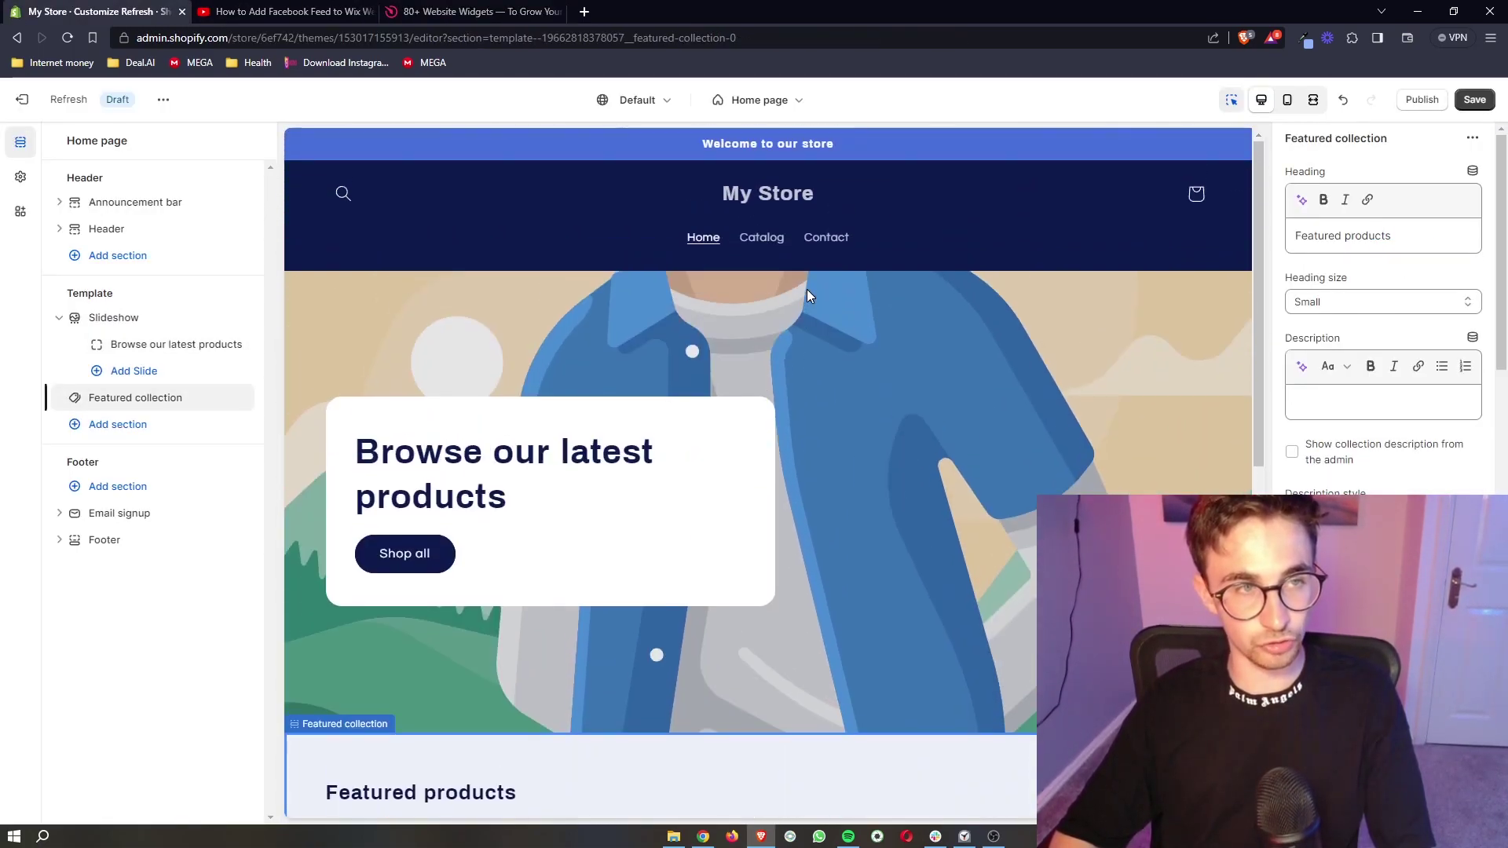
pyautogui.click(971, 368)
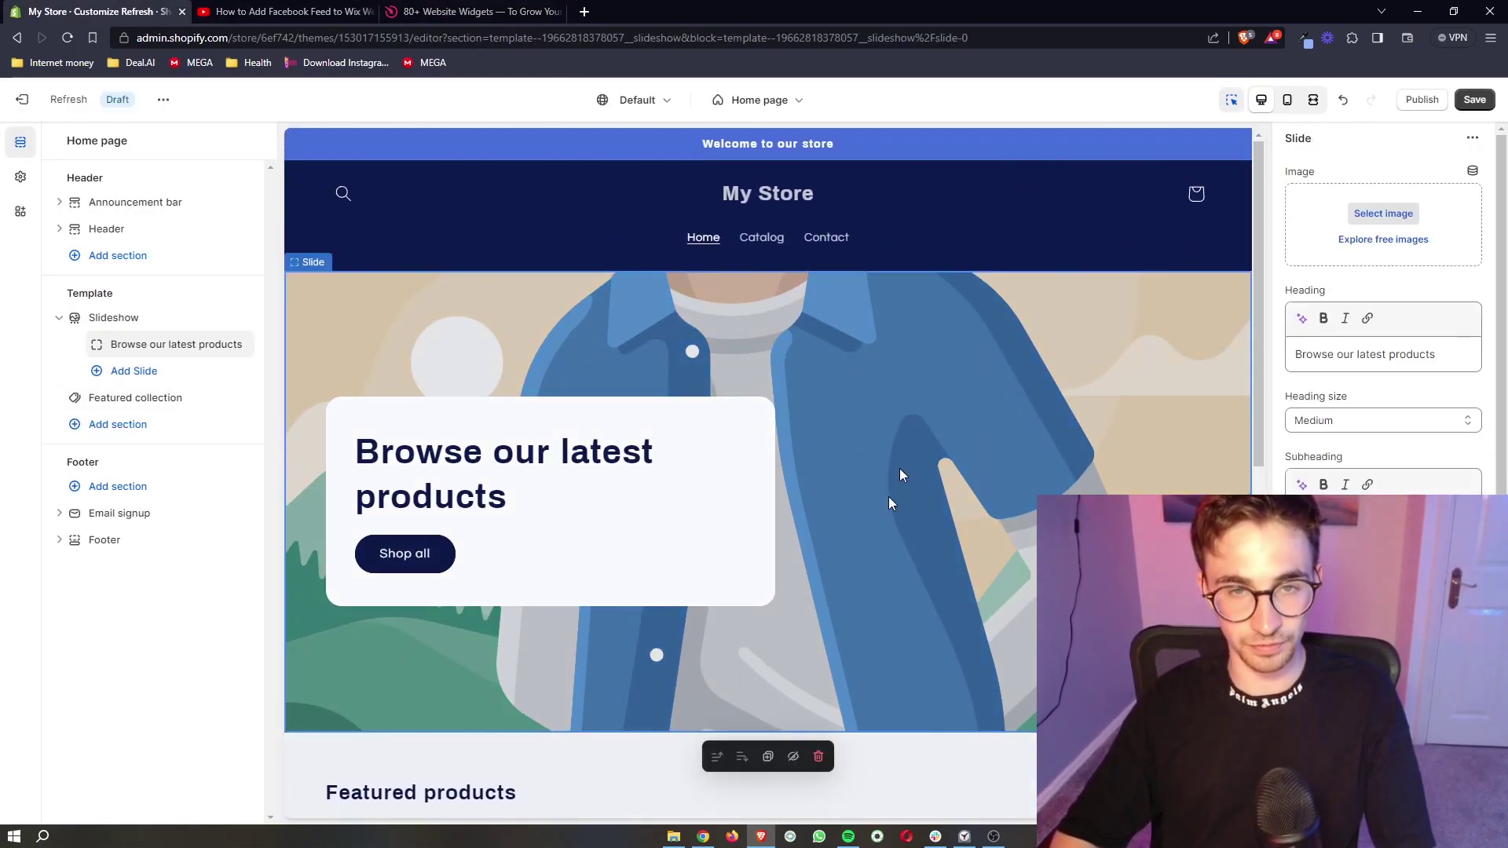
pyautogui.click(472, 11)
# Enter an email address in the Elfsight free sign-up field and erase it again.
pyautogui.moveTo(619, 532); pyautogui.dragTo(908, 527)
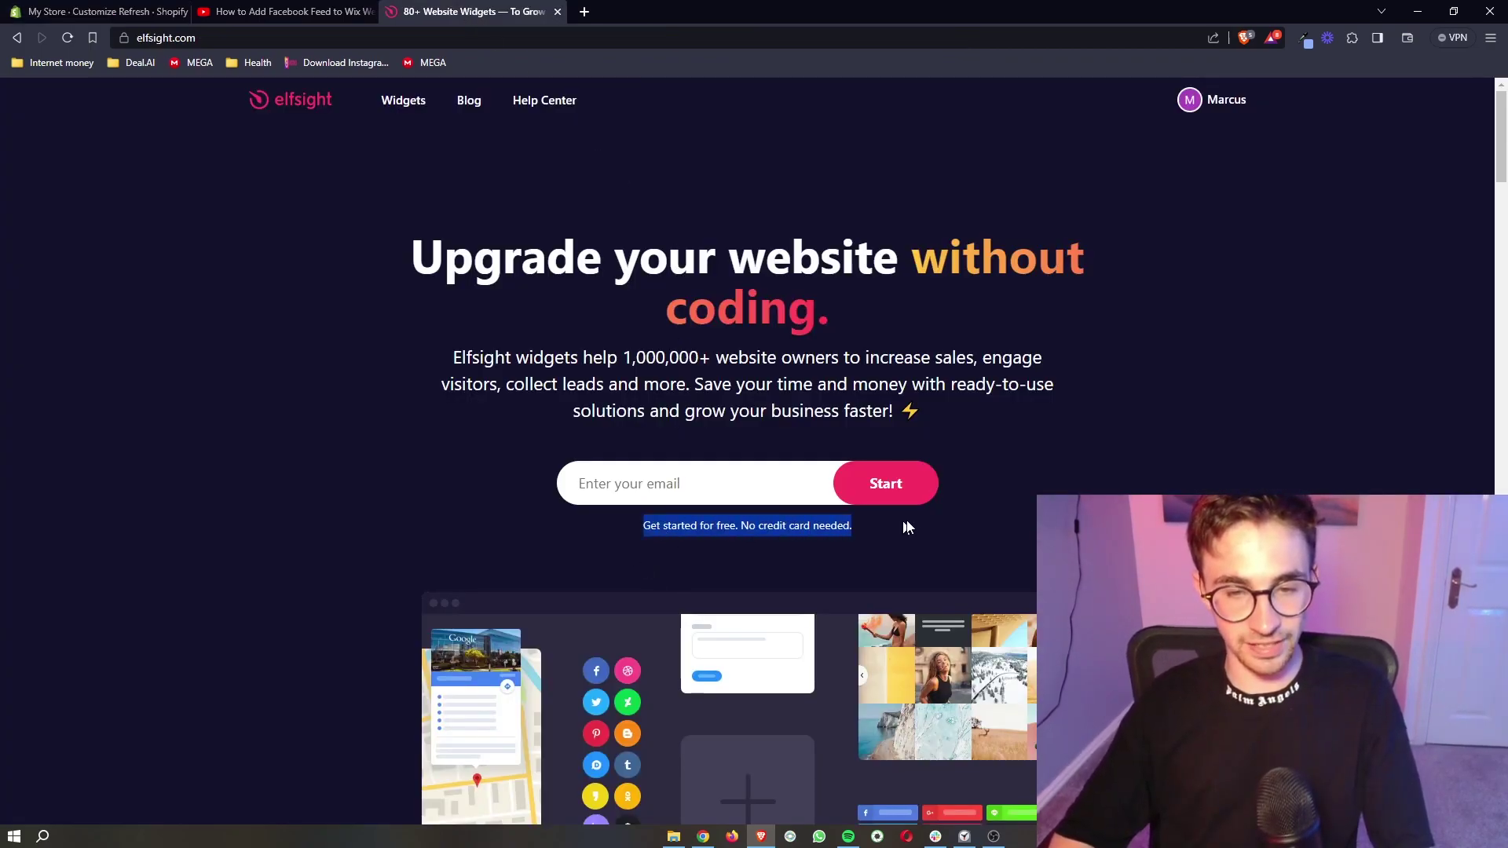
pyautogui.click(728, 488)
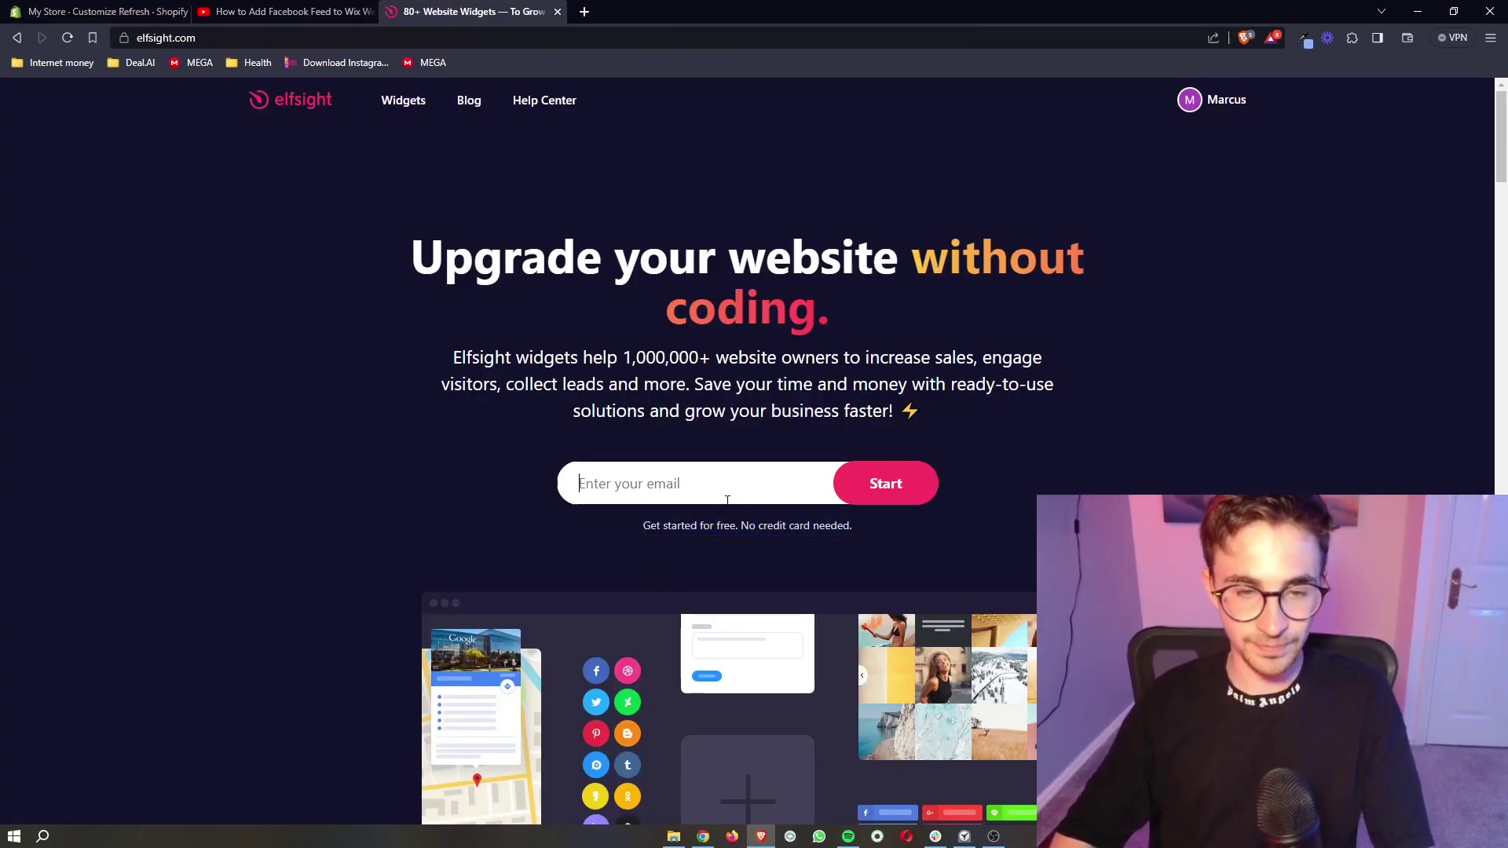
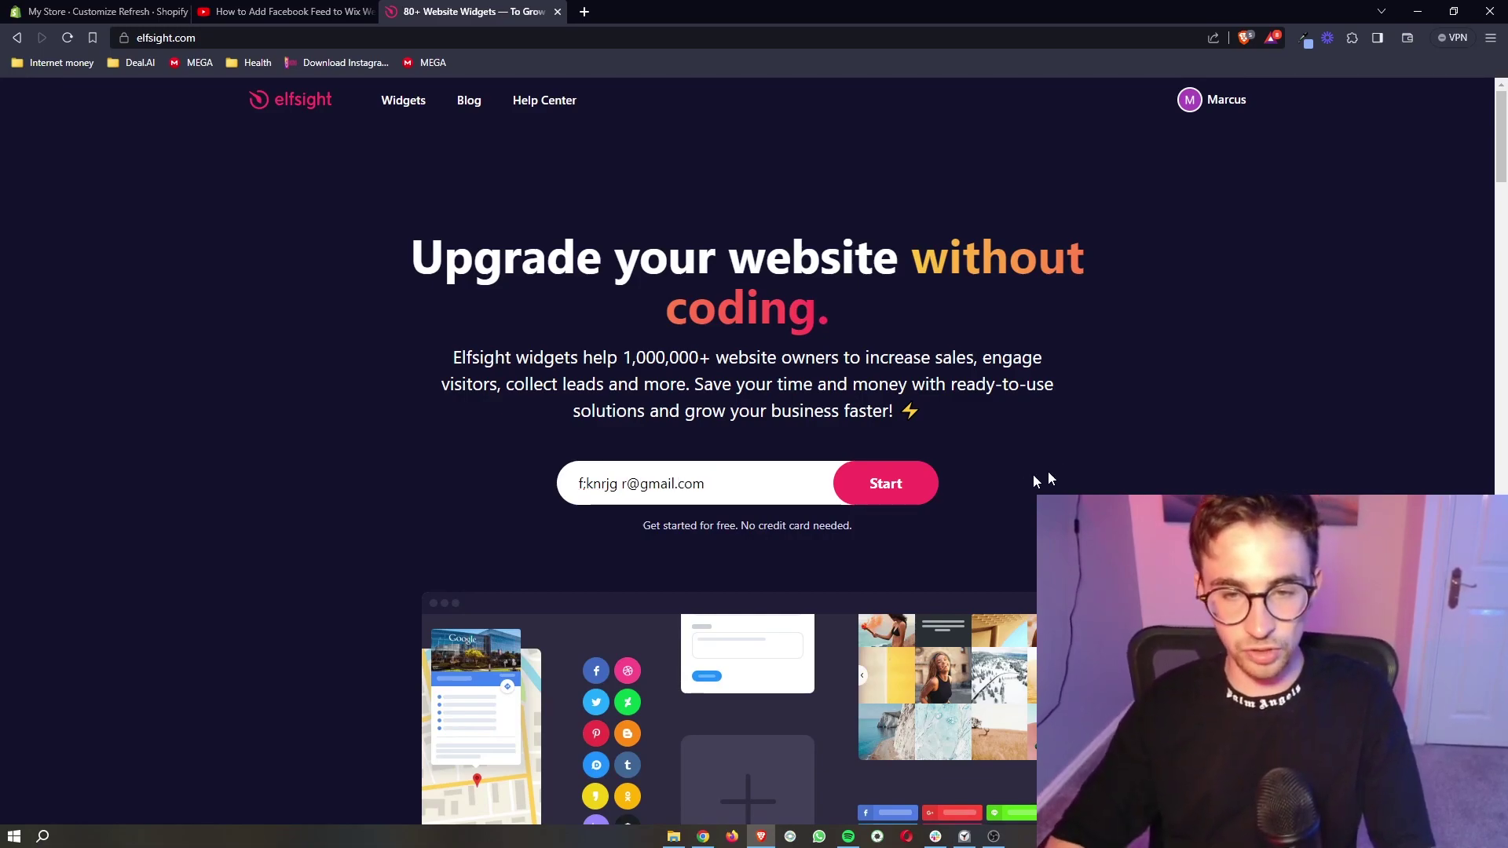
pyautogui.moveTo(707, 484); pyautogui.dragTo(437, 506)
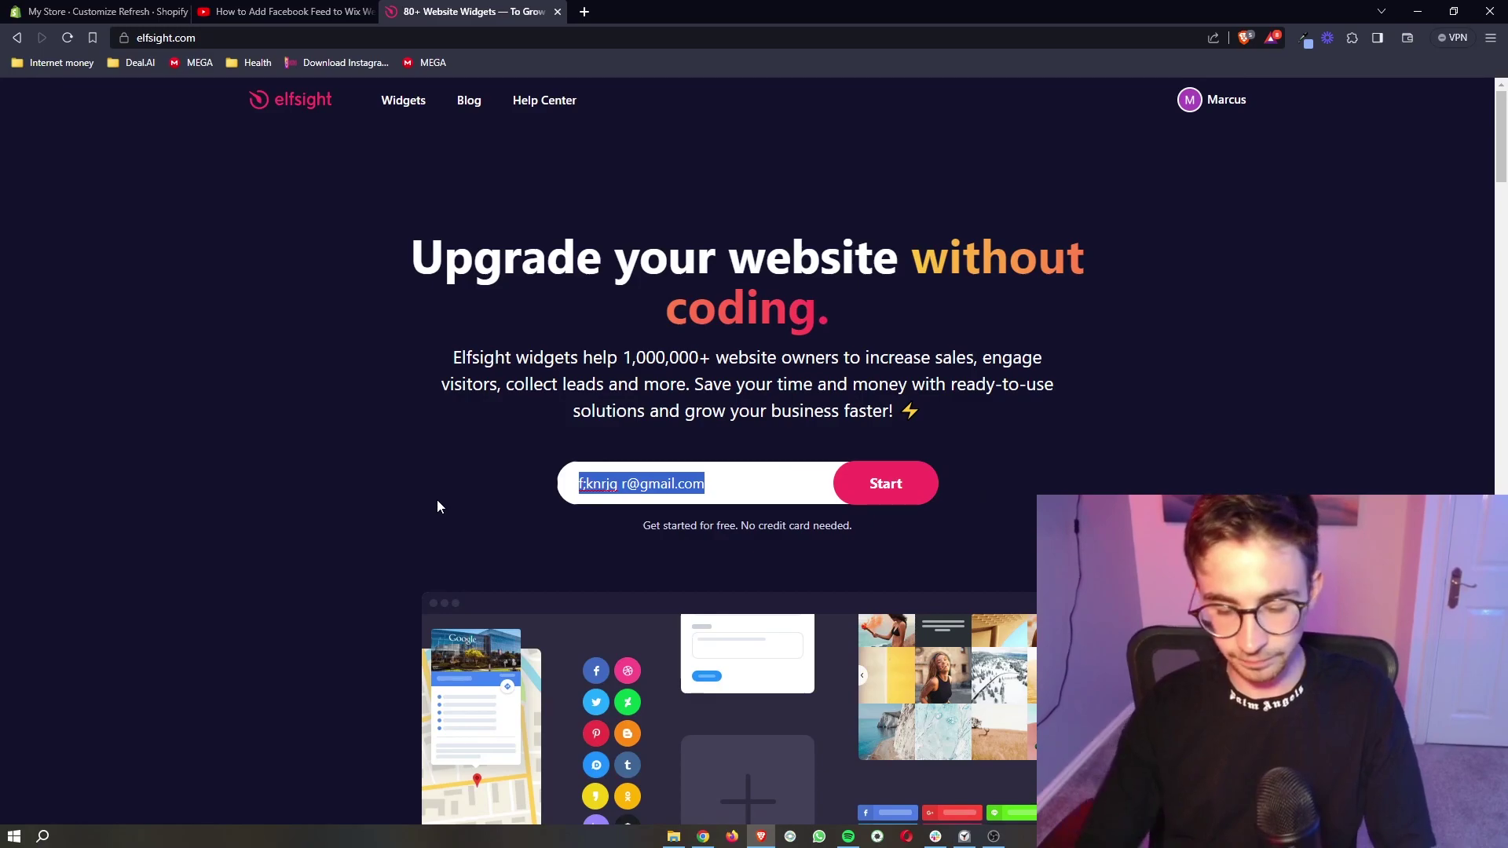
pyautogui.press('BackSpace')
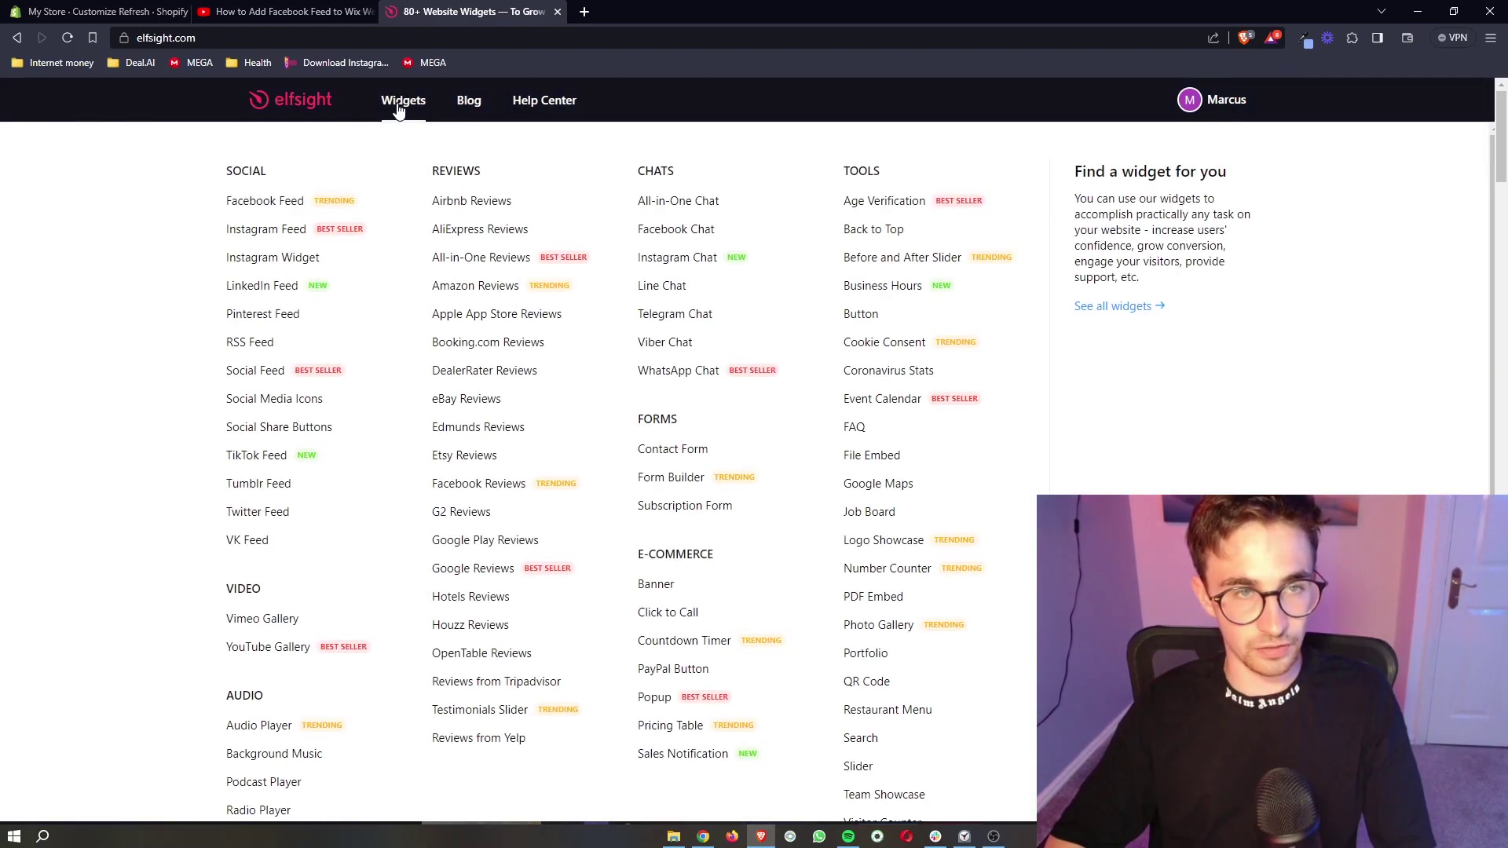
# Search the Elfsight widgets catalogue for 'number' to find the Number Counter widget.
pyautogui.click(403, 99)
pyautogui.moveTo(545, 206); pyautogui.dragTo(1001, 173)
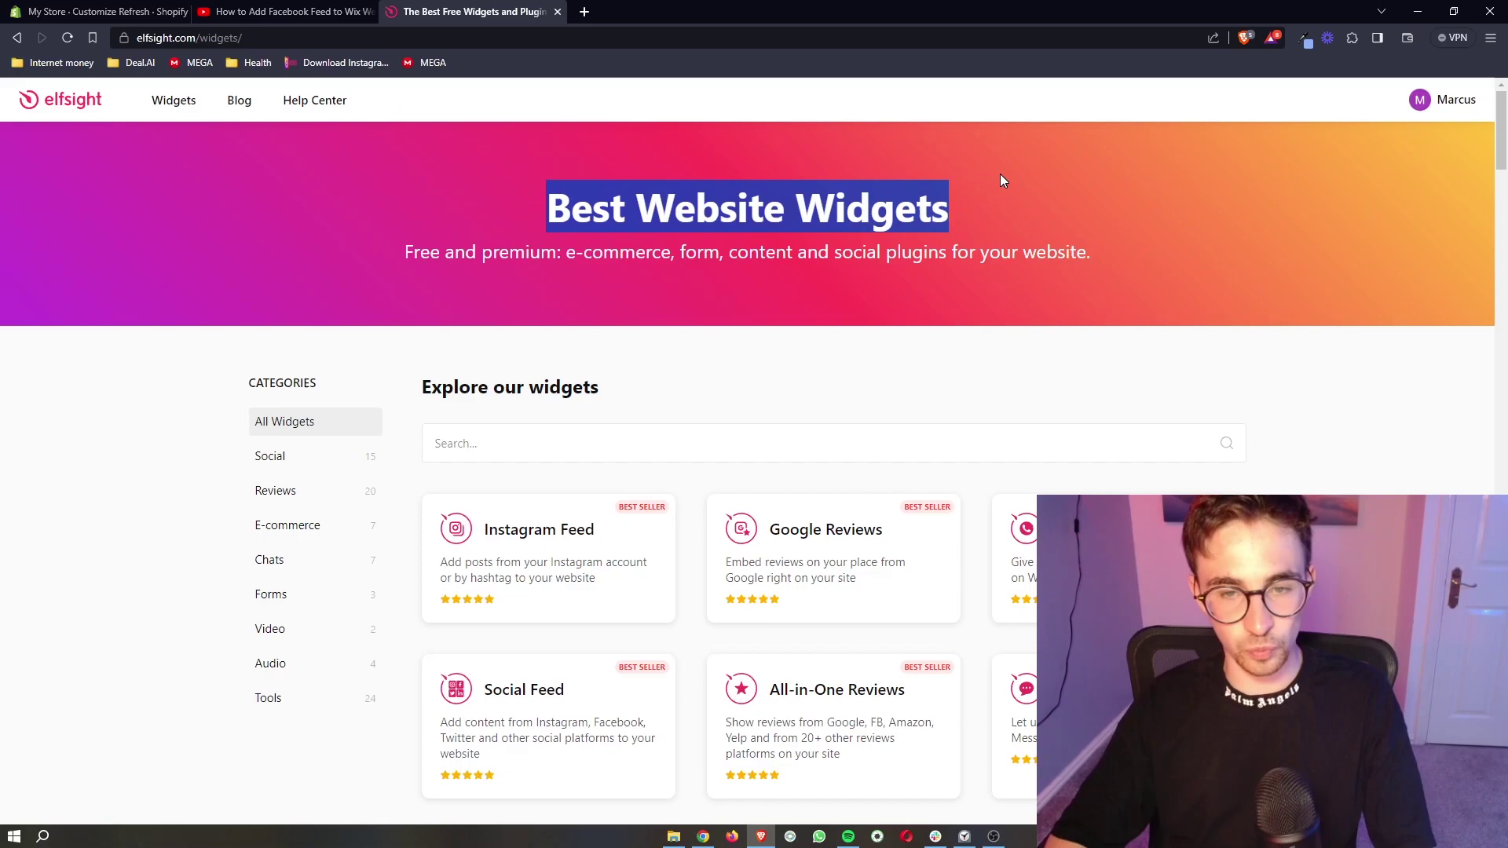
pyautogui.click(1037, 186)
pyautogui.scroll(-1, 1042, 279)
pyautogui.scroll(-2, 1042, 278)
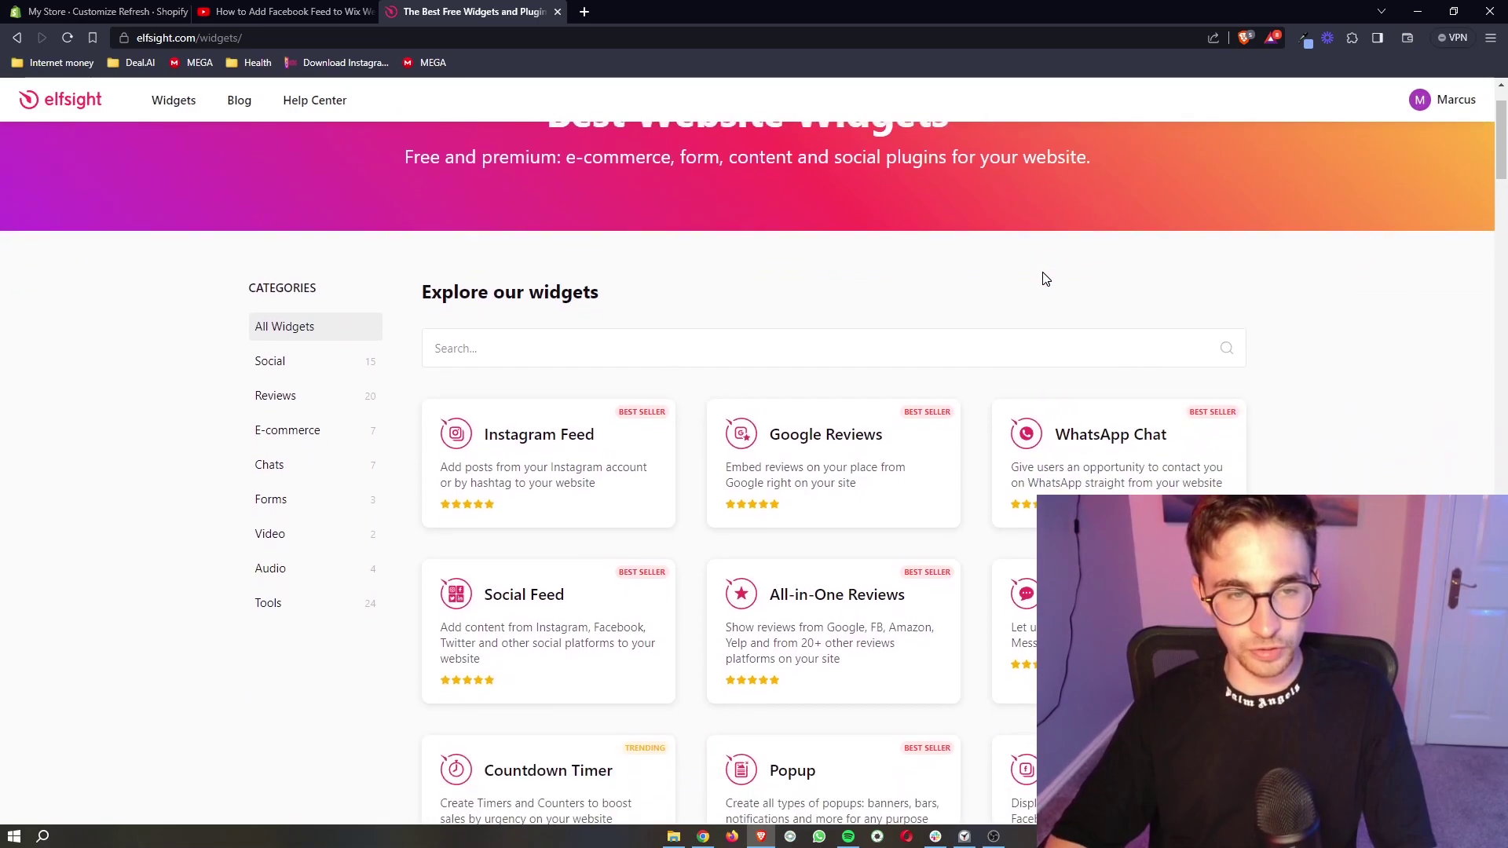
pyautogui.scroll(-1, 600, 271)
pyautogui.scroll(-4, 600, 271)
pyautogui.scroll(-3, 599, 271)
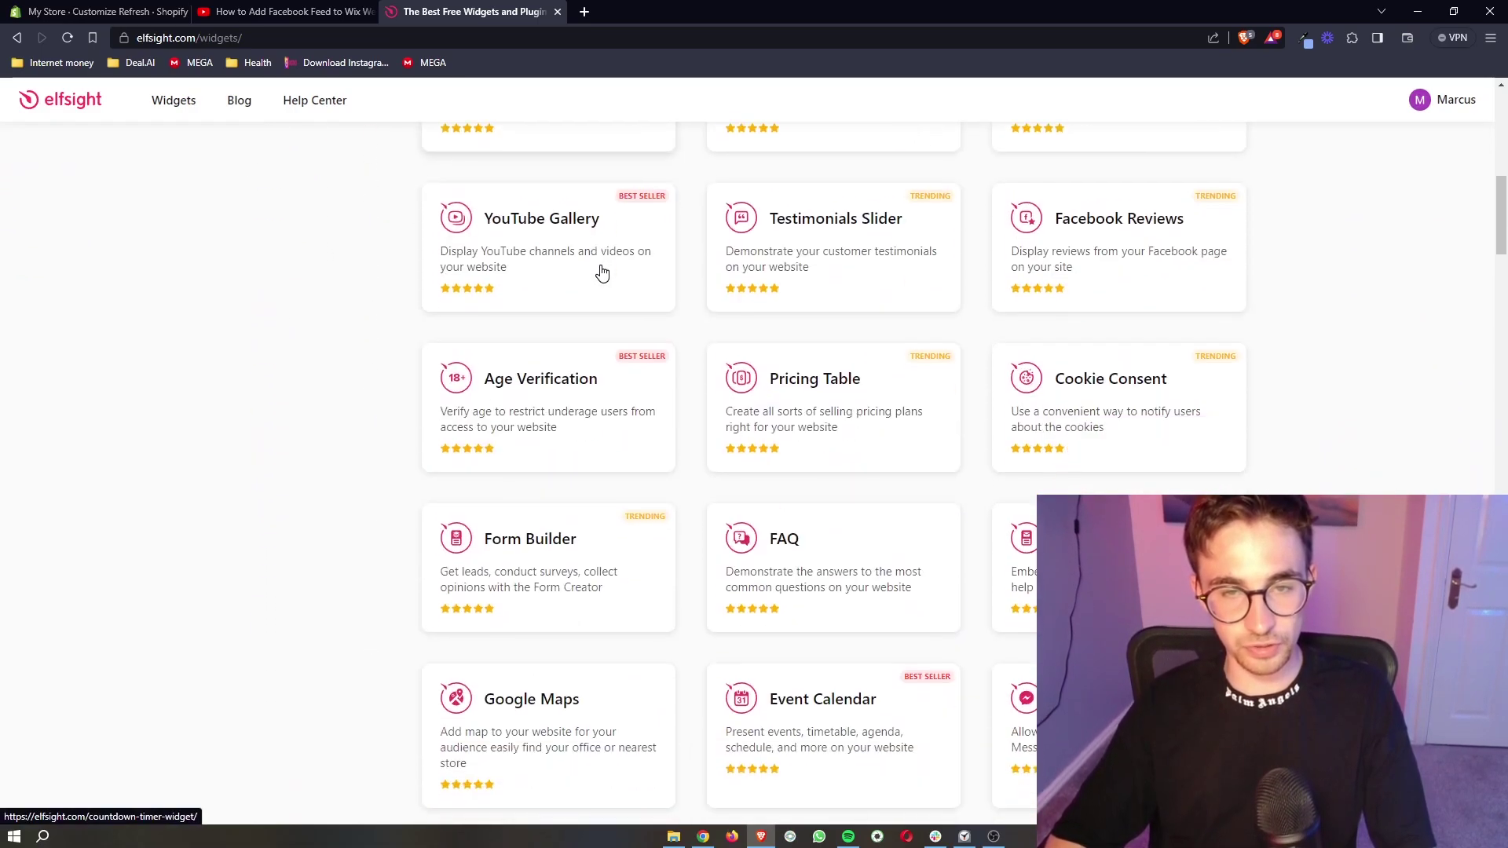
pyautogui.scroll(-3, 600, 271)
pyautogui.scroll(-3, 599, 271)
pyautogui.scroll(-4, 600, 272)
pyautogui.scroll(-3, 599, 271)
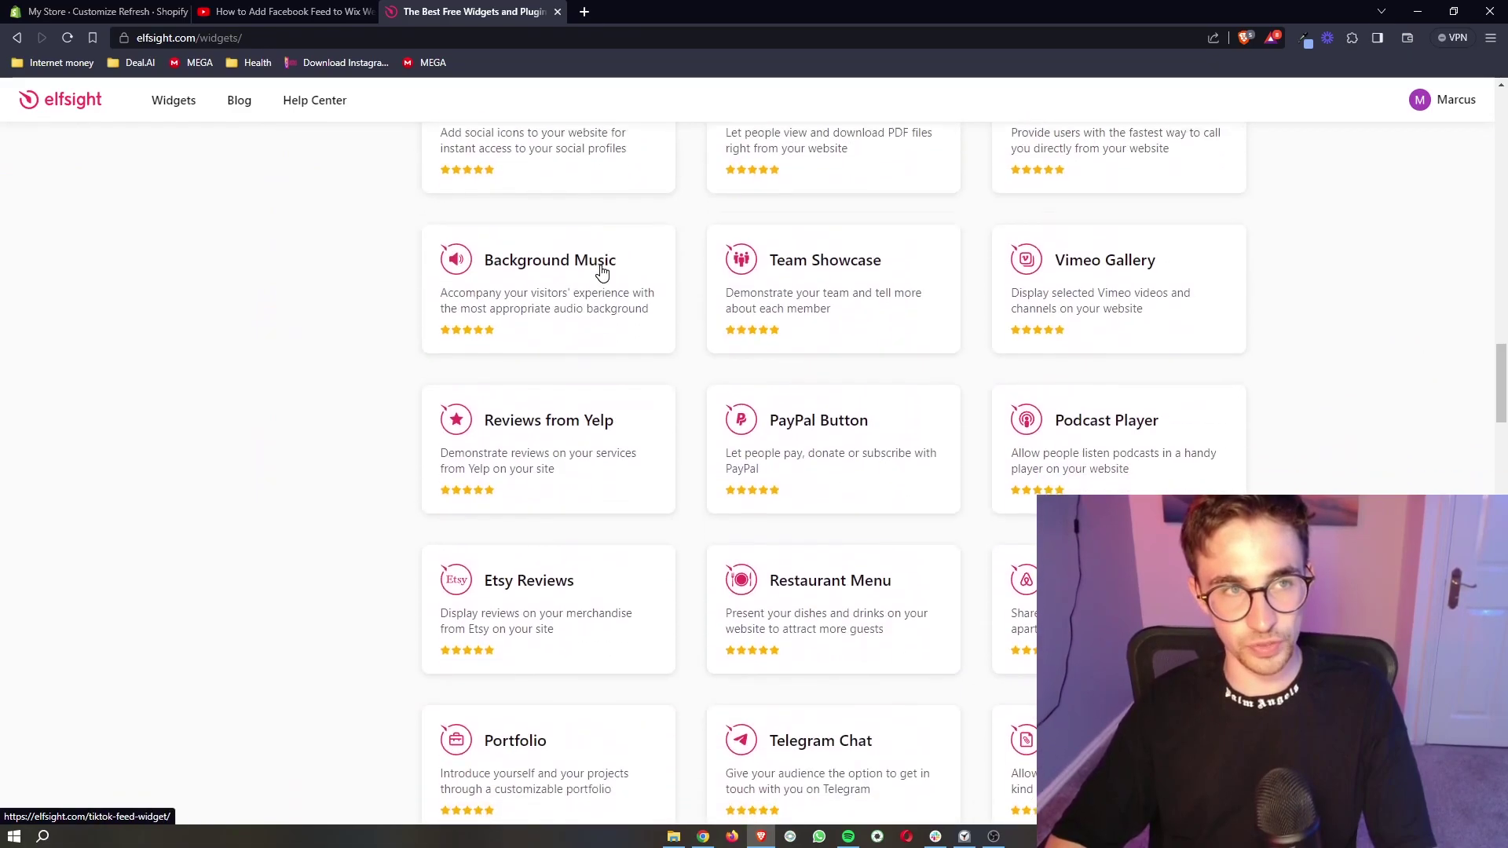
pyautogui.scroll(-3, 600, 271)
pyautogui.scroll(-3, 600, 271)
pyautogui.scroll(-3, 602, 274)
pyautogui.scroll(-1, 893, 444)
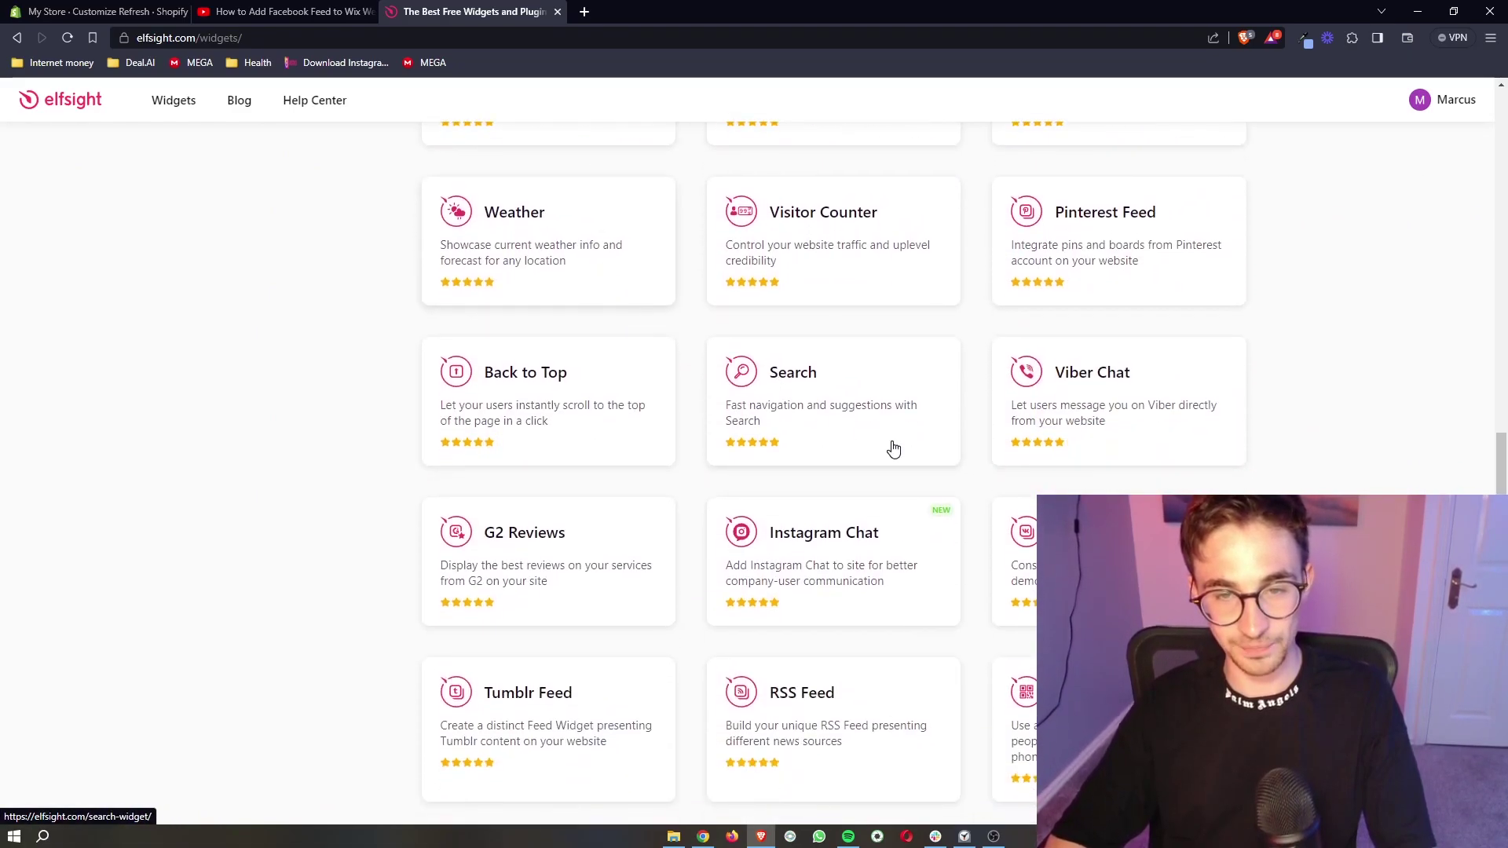
pyautogui.scroll(7, 1161, 404)
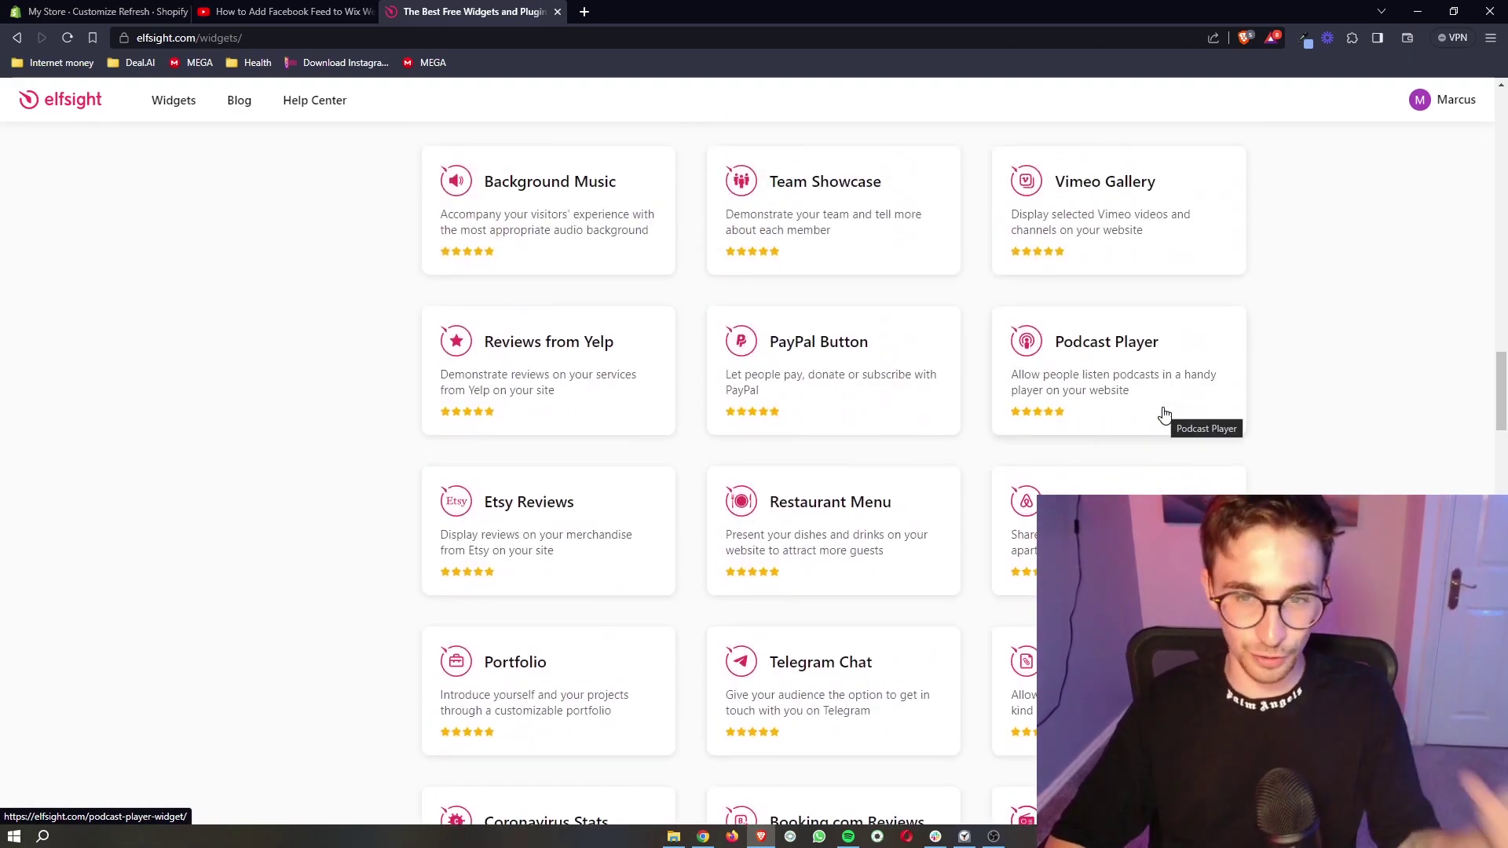
pyautogui.scroll(3, 1165, 413)
pyautogui.scroll(1, 1164, 414)
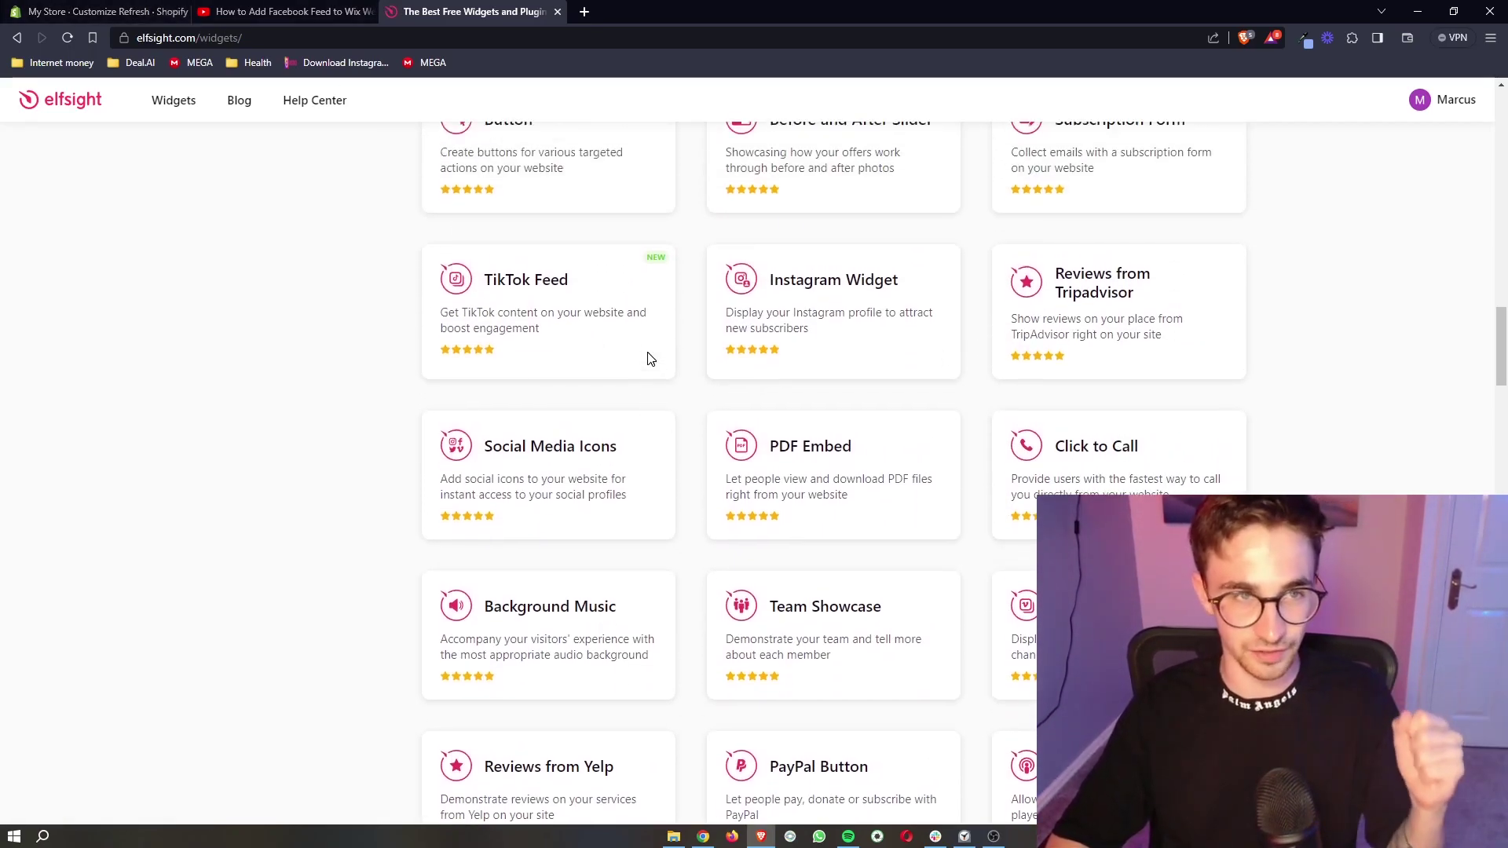
pyautogui.scroll(2, 650, 357)
pyautogui.scroll(5, 649, 357)
pyautogui.scroll(5, 649, 357)
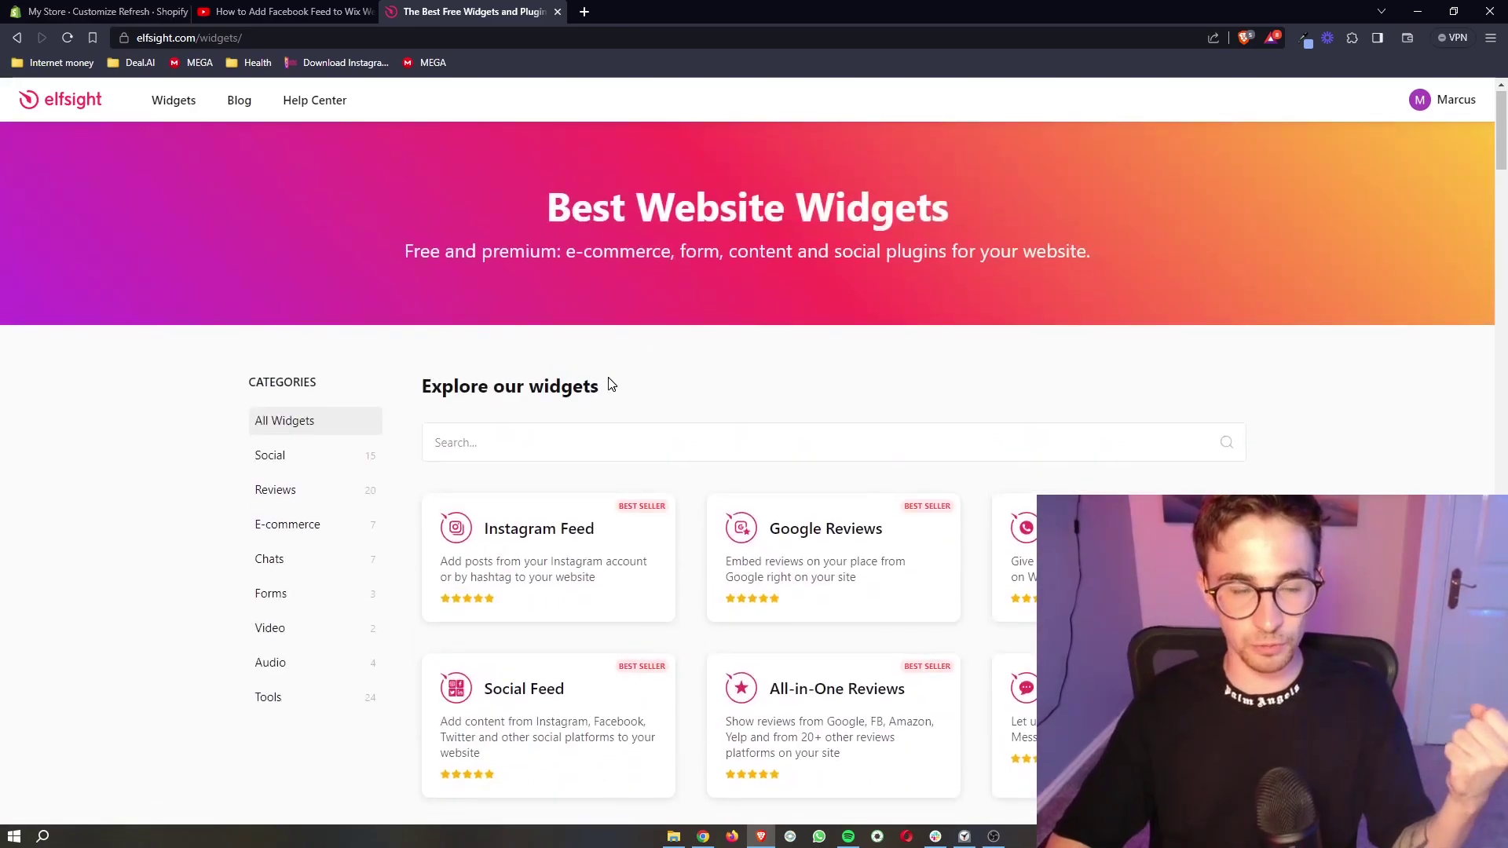
pyautogui.scroll(-1, 613, 365)
pyautogui.click(518, 383)
pyautogui.write('number')
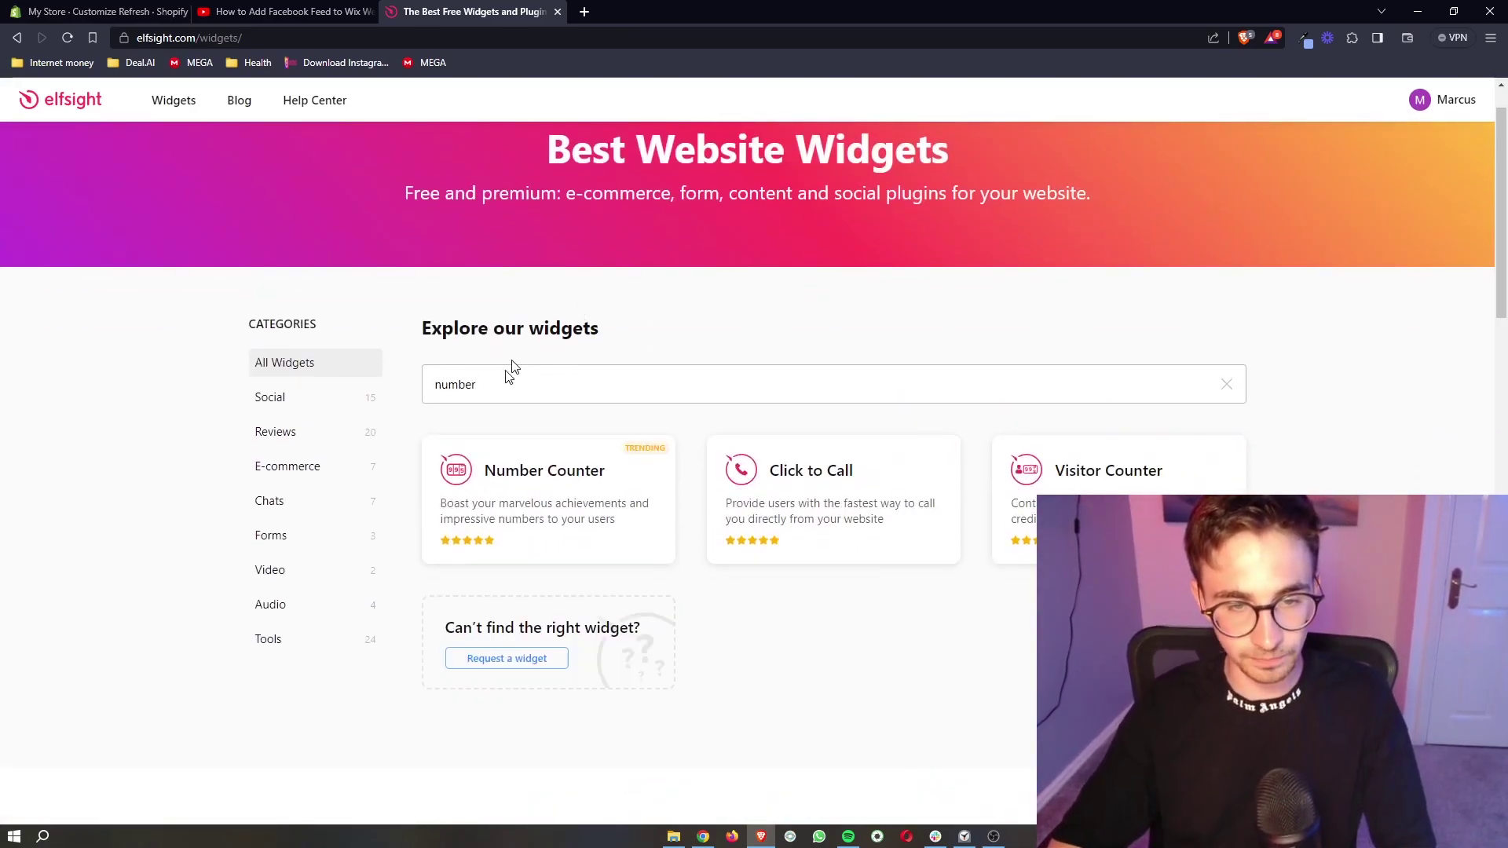
# Preview Number Counter templates and continue with the Multicolor Counters template.
pyautogui.click(541, 480)
pyautogui.scroll(-1, 719, 397)
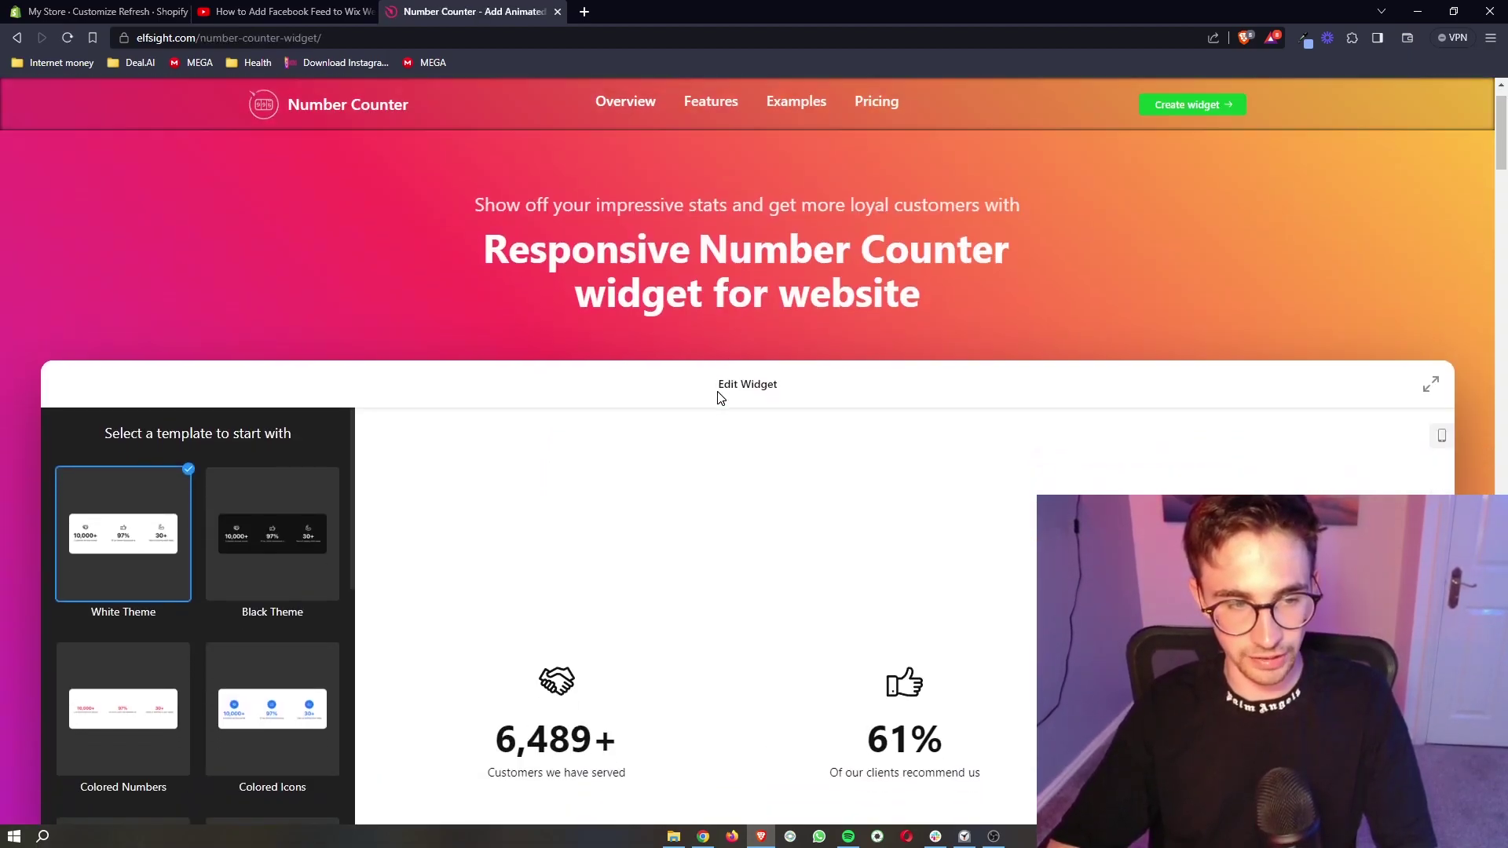
pyautogui.scroll(-1, 719, 397)
pyautogui.scroll(-2, 719, 398)
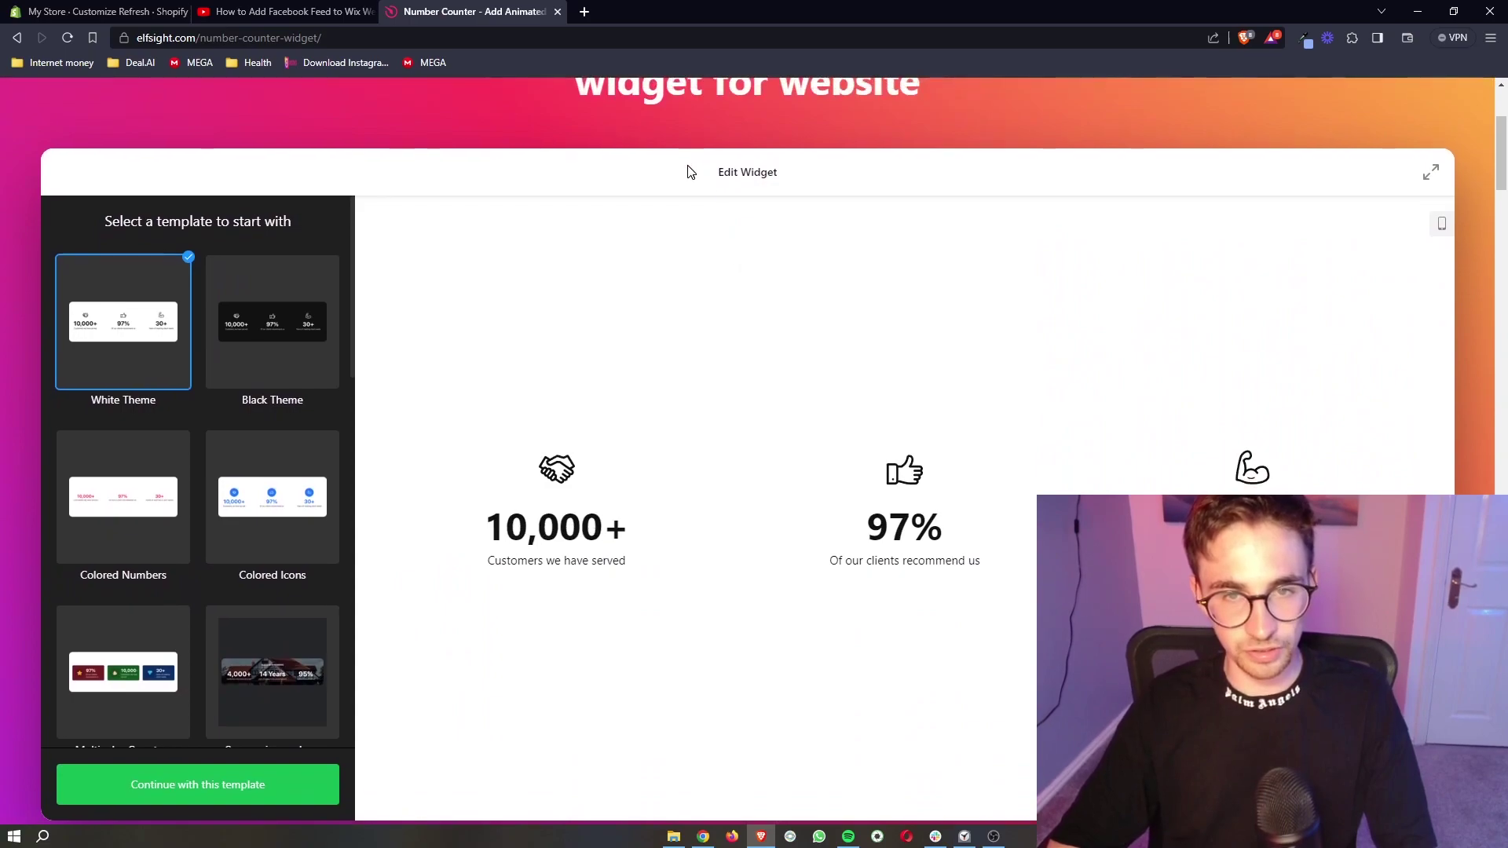
pyautogui.click(866, 187)
pyautogui.scroll(-1, 866, 186)
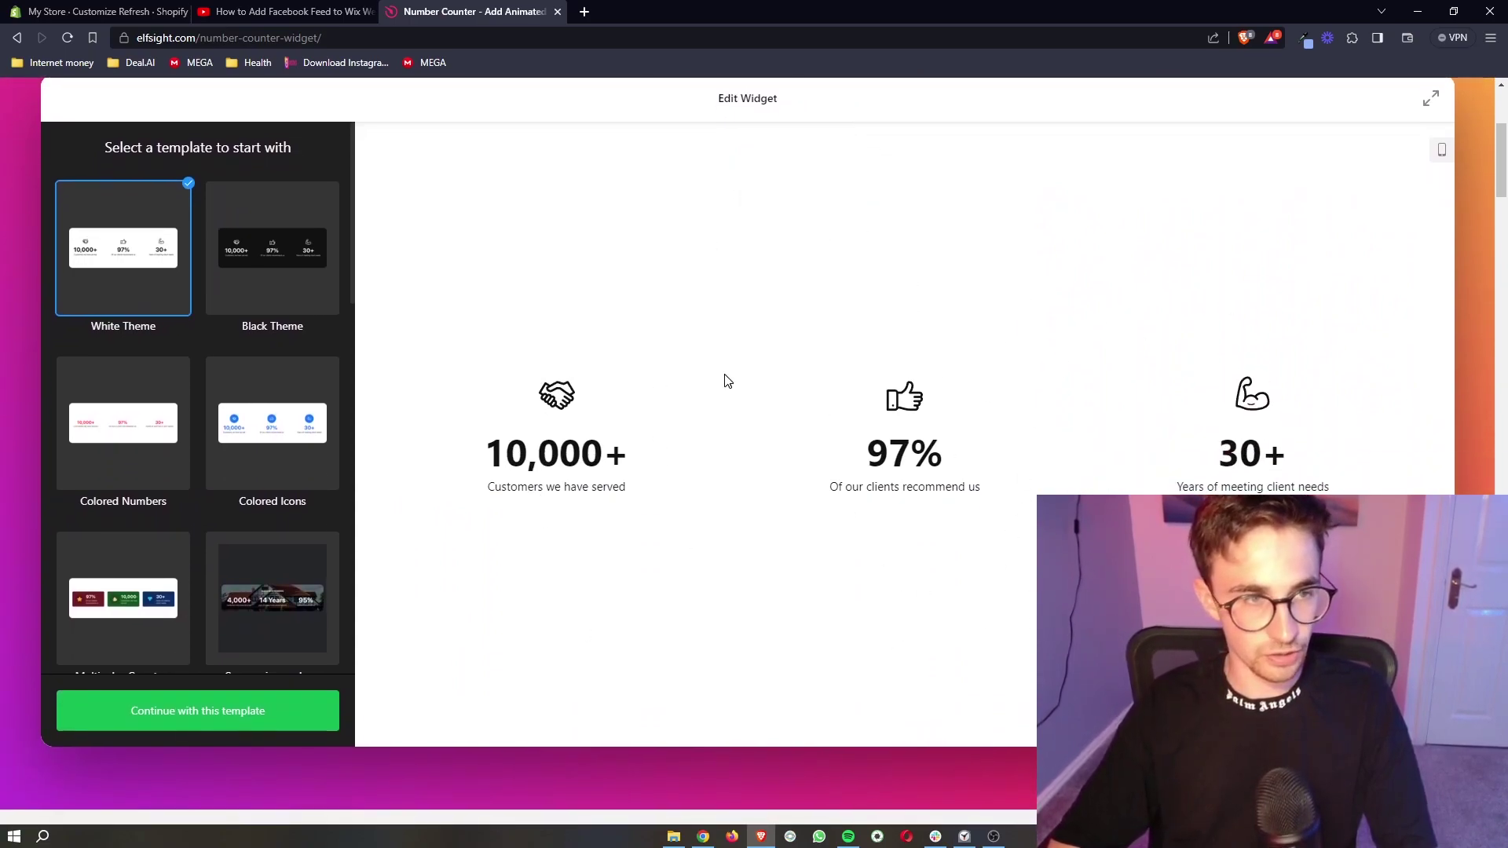
pyautogui.click(306, 275)
pyautogui.click(135, 427)
pyautogui.click(271, 424)
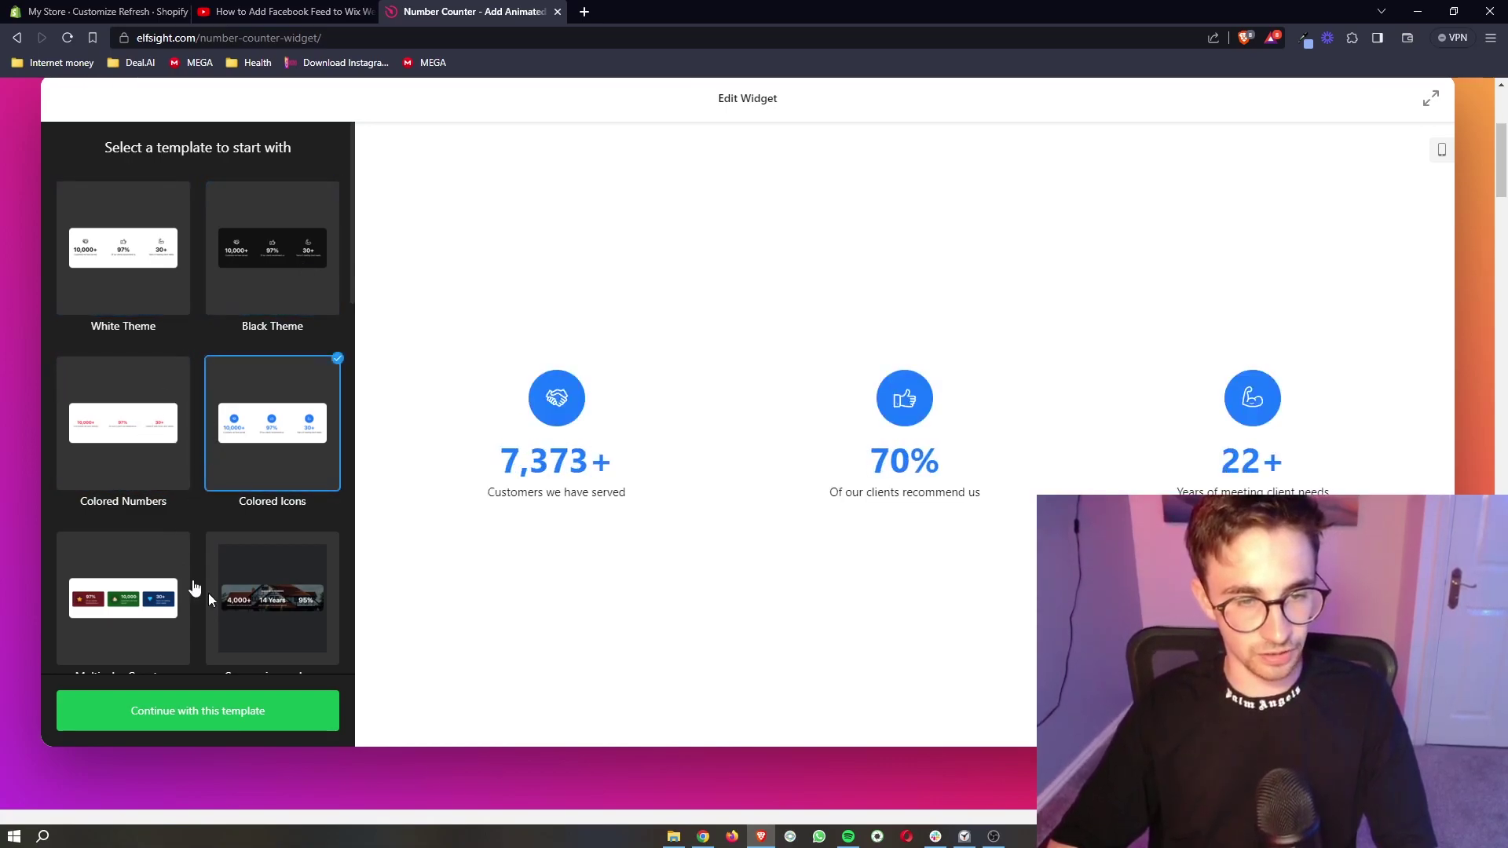
pyautogui.scroll(-1, 189, 577)
pyautogui.click(165, 566)
pyautogui.scroll(-1, 189, 472)
pyautogui.scroll(-1, 189, 471)
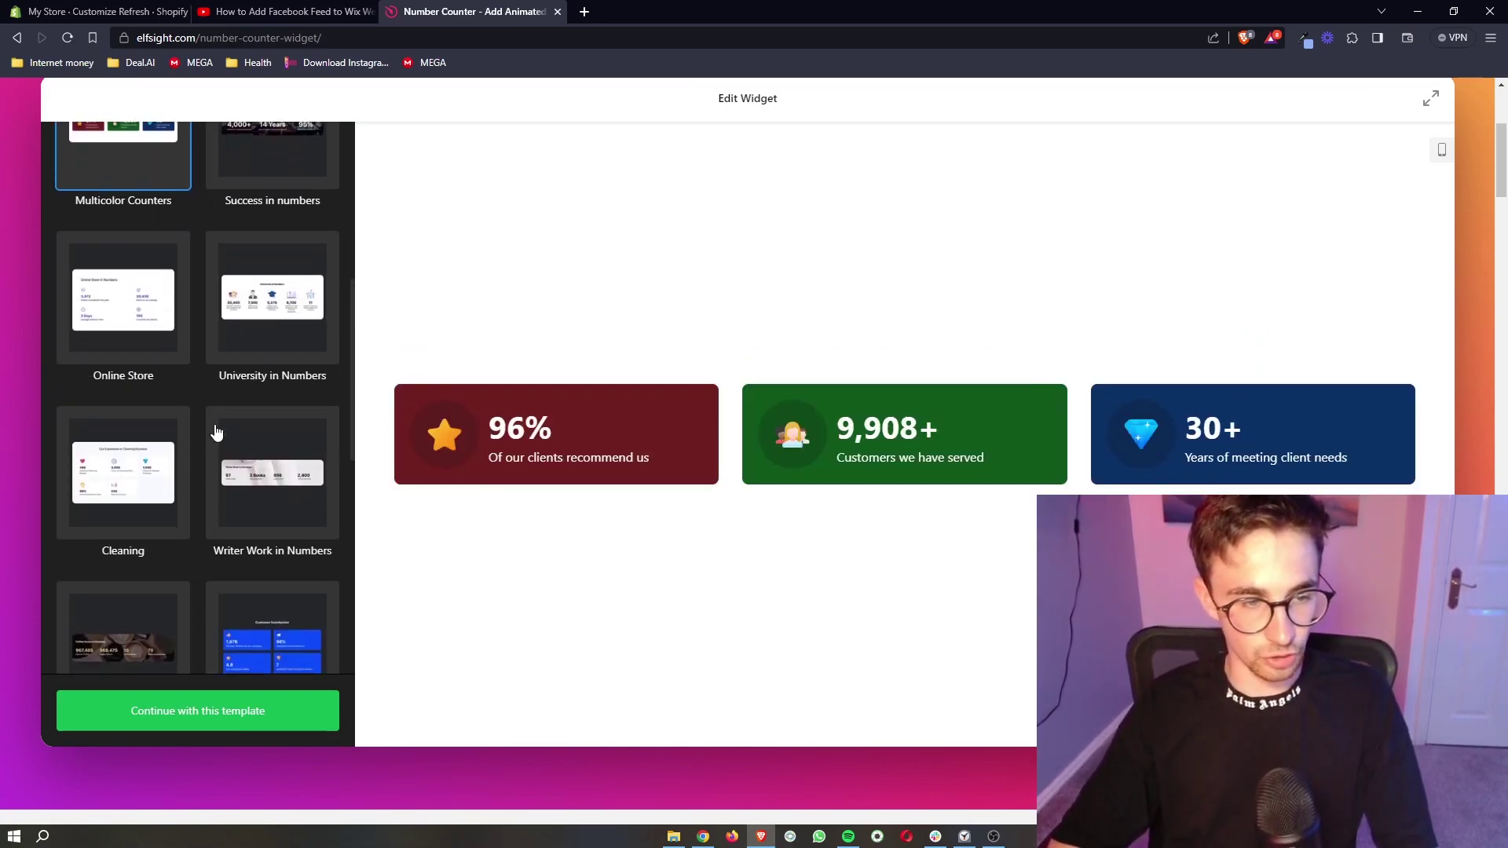
pyautogui.scroll(-1, 200, 448)
pyautogui.scroll(-3, 216, 433)
pyautogui.scroll(-2, 216, 434)
pyautogui.scroll(-1, 215, 434)
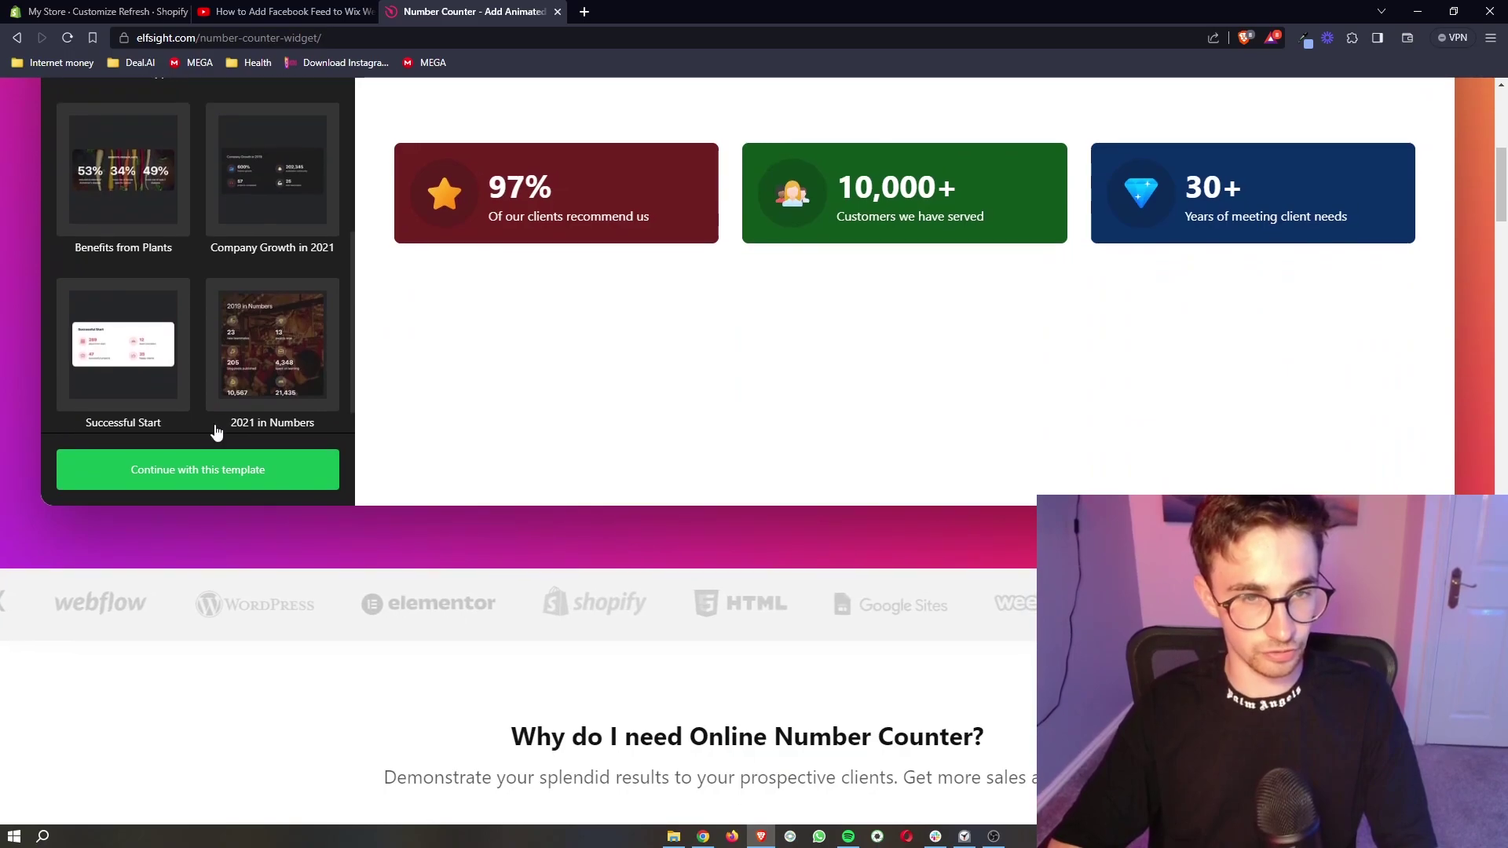
pyautogui.scroll(2, 459, 397)
pyautogui.click(221, 733)
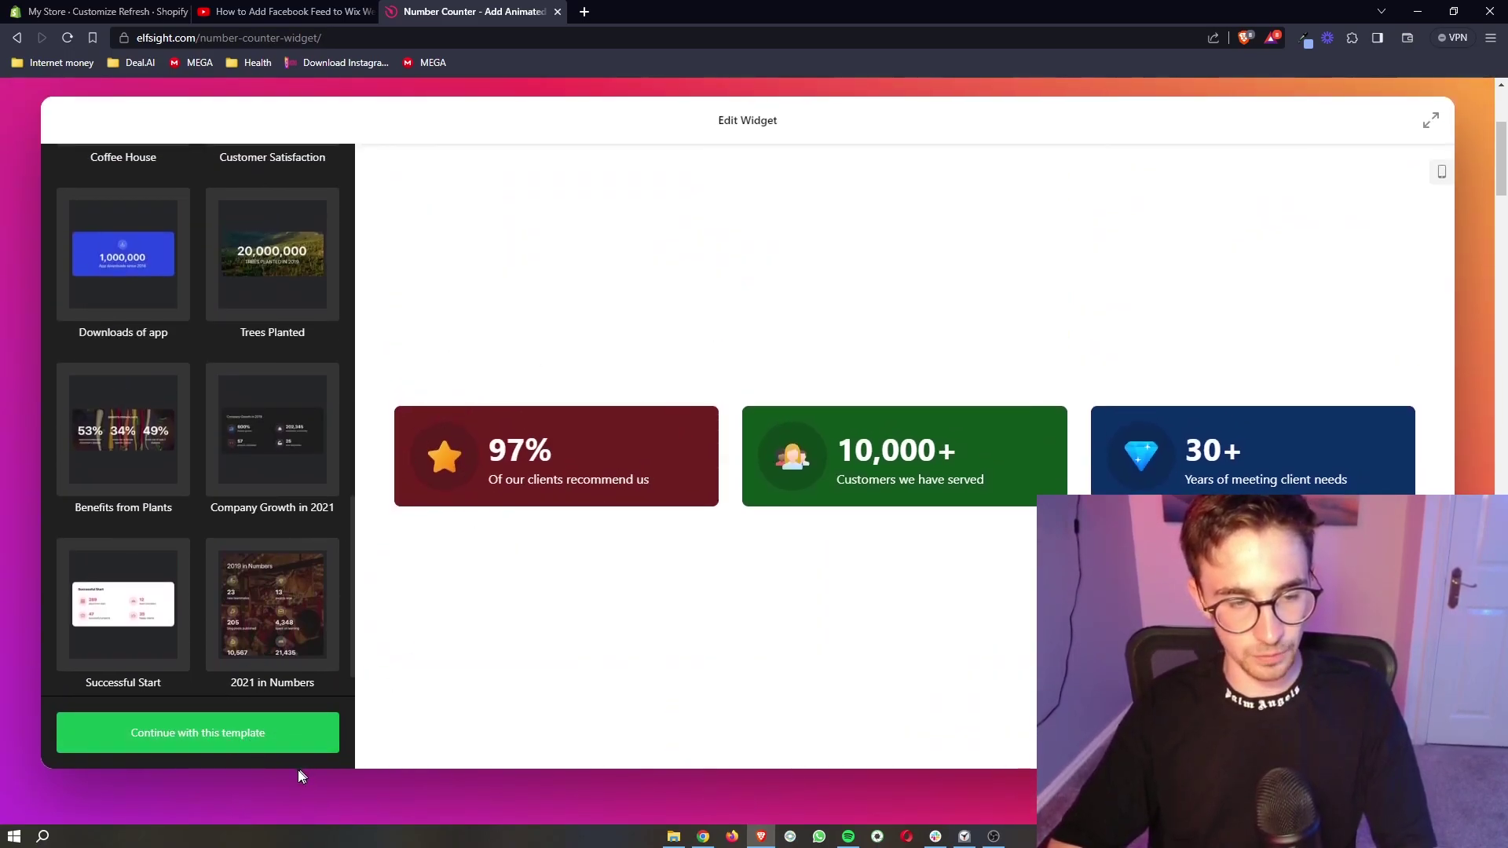
# Set the first counter's value to 99 with postfix /100 instead of the percent sign.
pyautogui.click(221, 733)
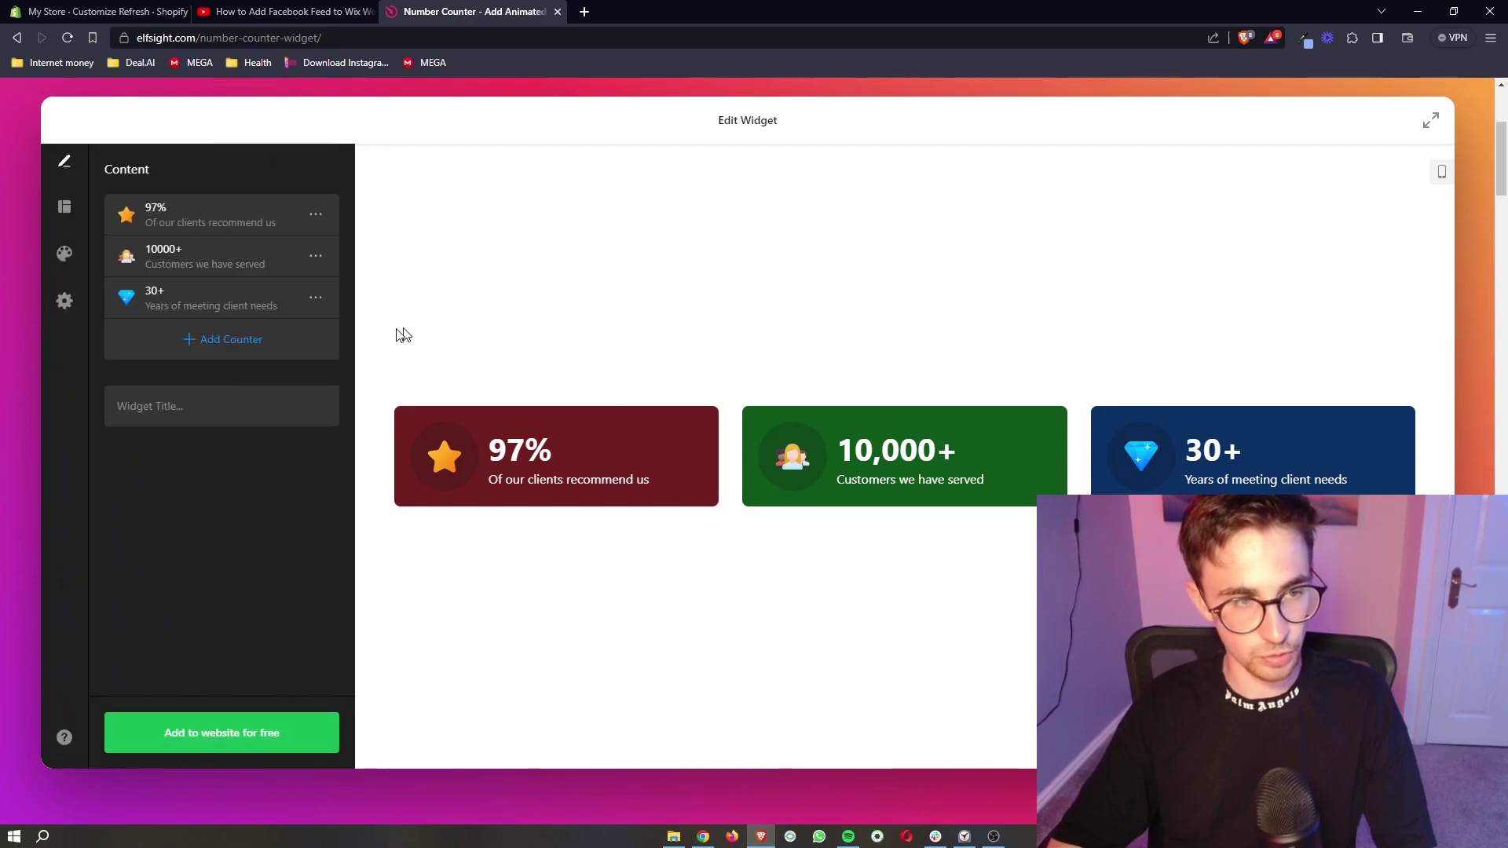
pyautogui.click(177, 216)
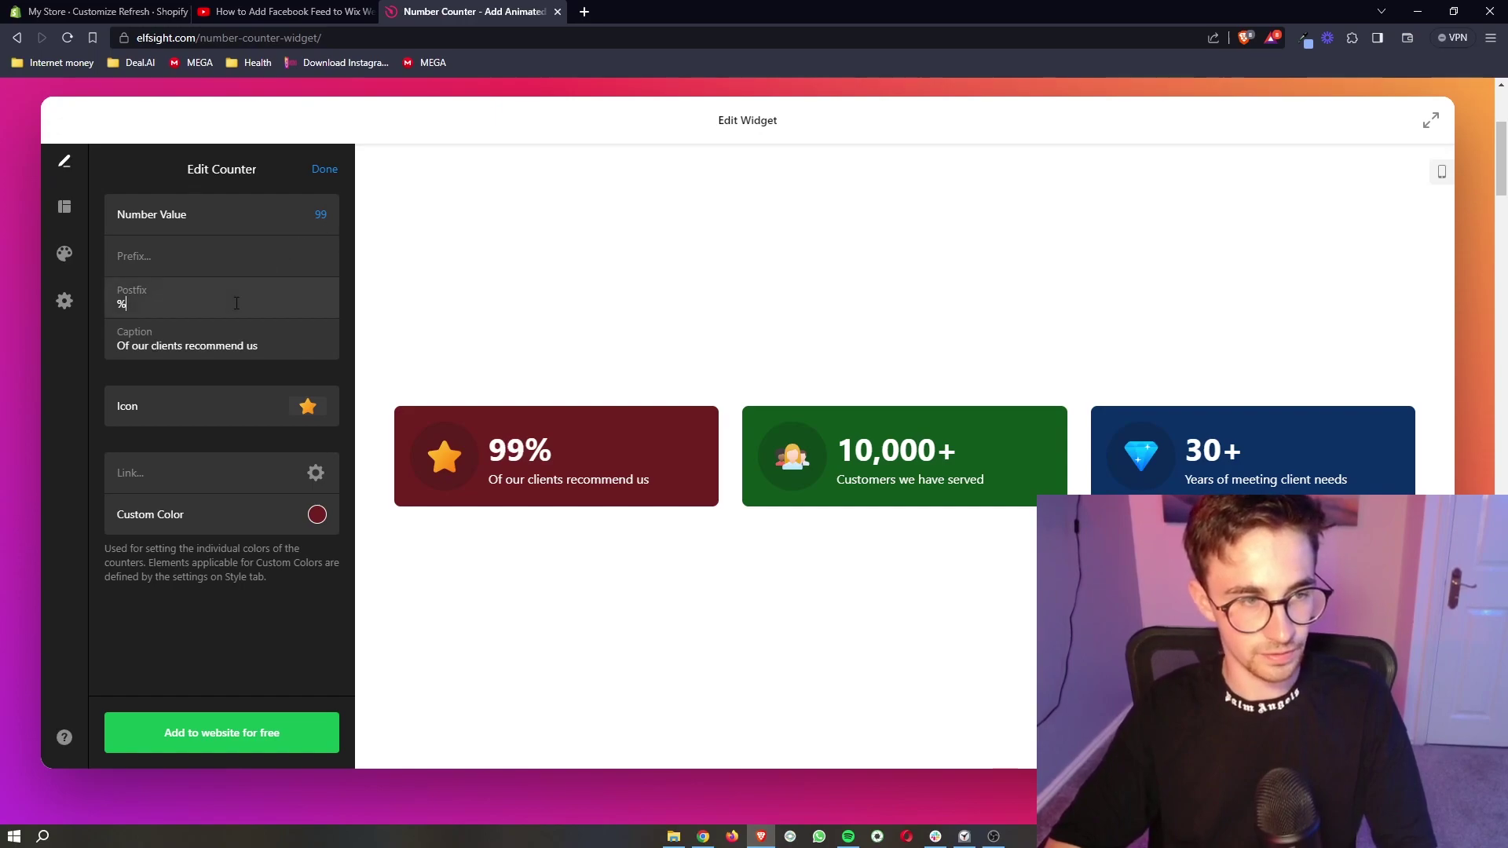
pyautogui.moveTo(274, 348); pyautogui.dragTo(80, 370)
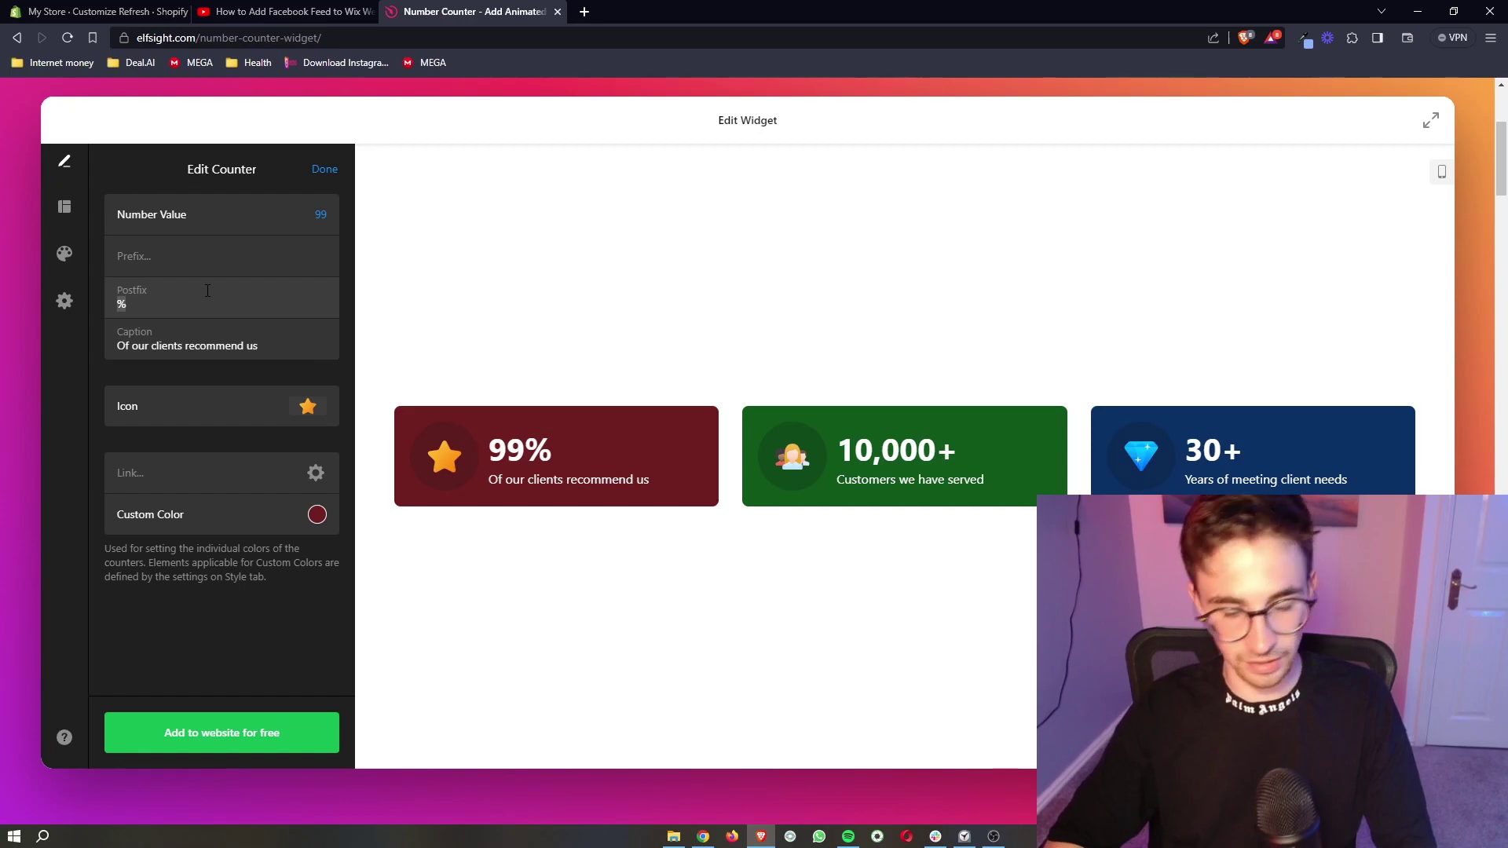
pyautogui.press('BackSpace')
pyautogui.write('/100')
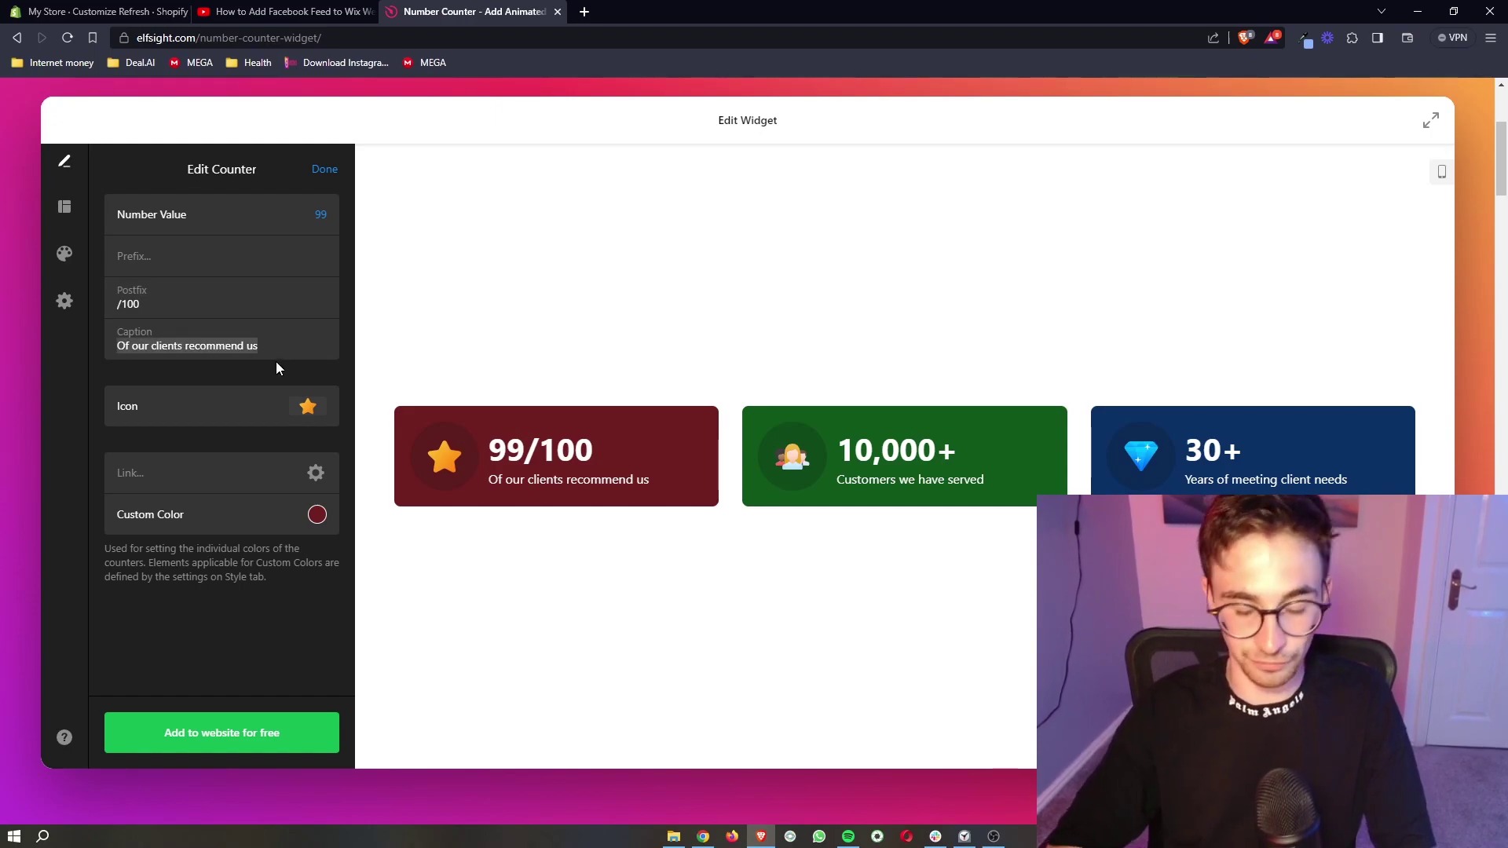
pyautogui.press('capslock')
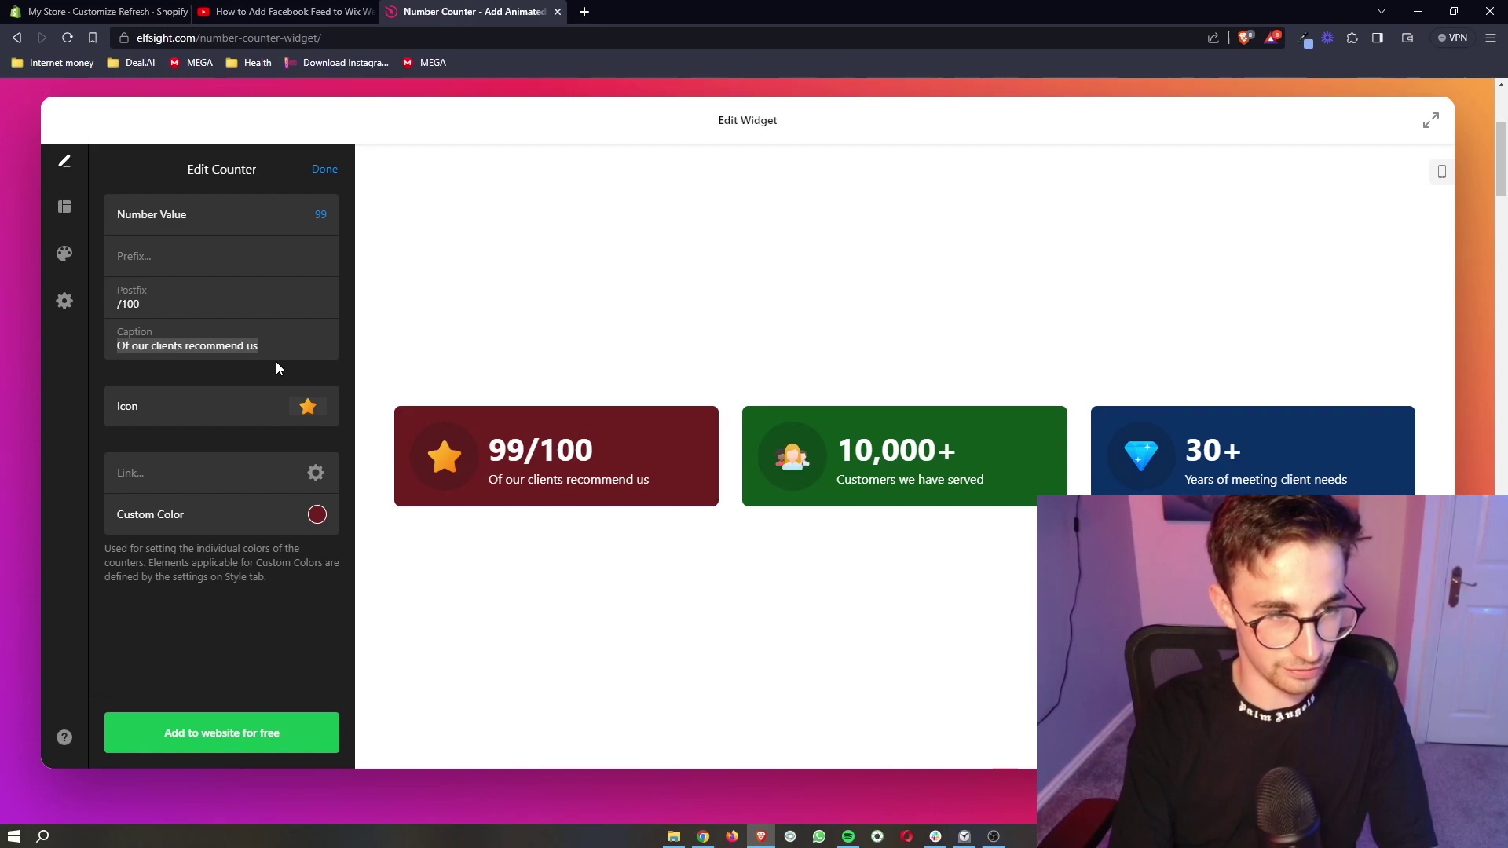
# Change the counter caption to 'Of dentist recommend' and finish editing it.
pyautogui.click(277, 362)
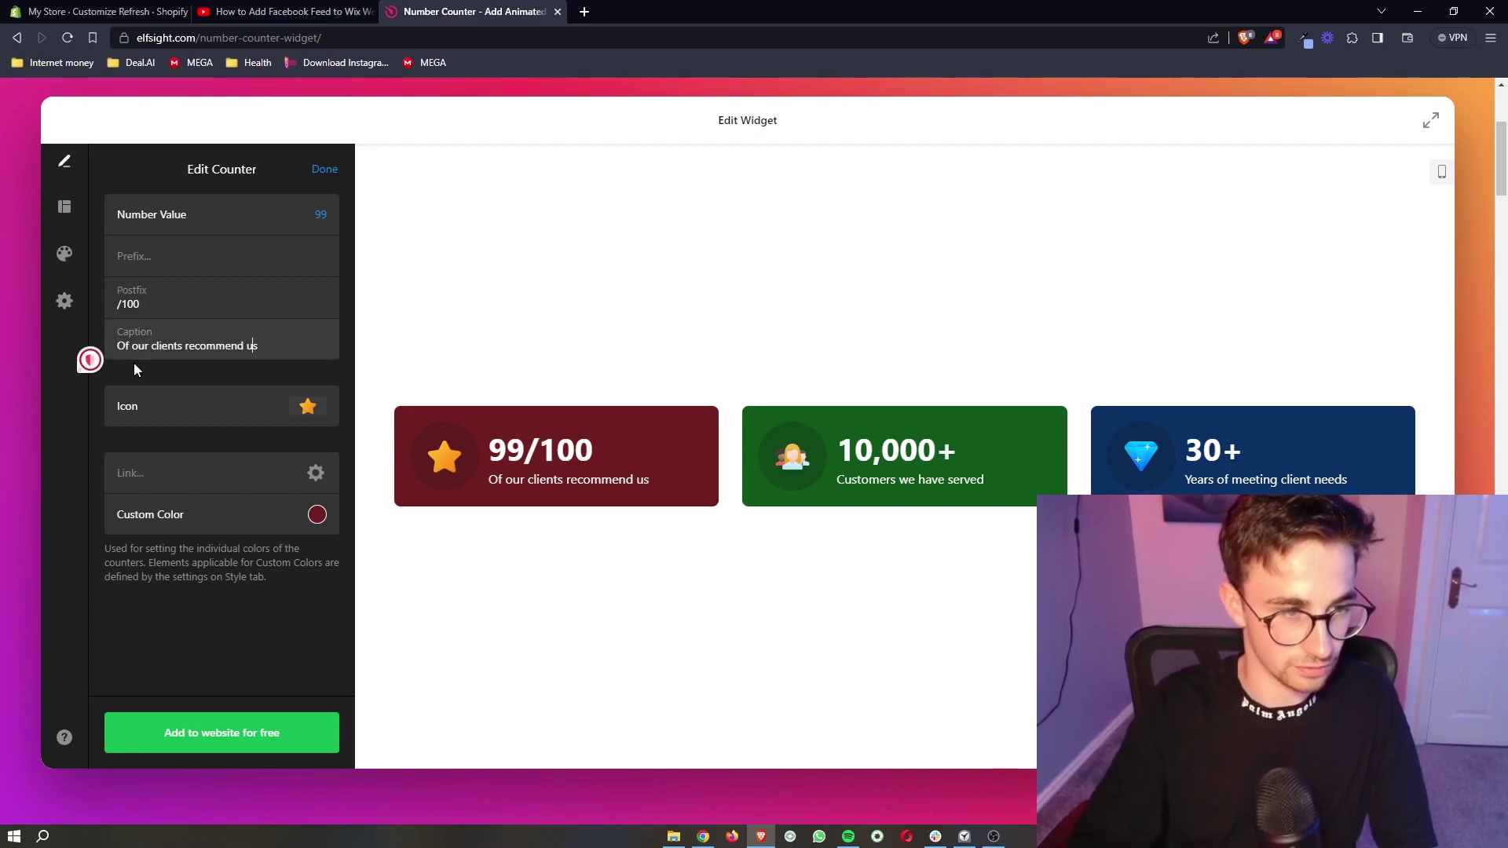
pyautogui.write('dentist')
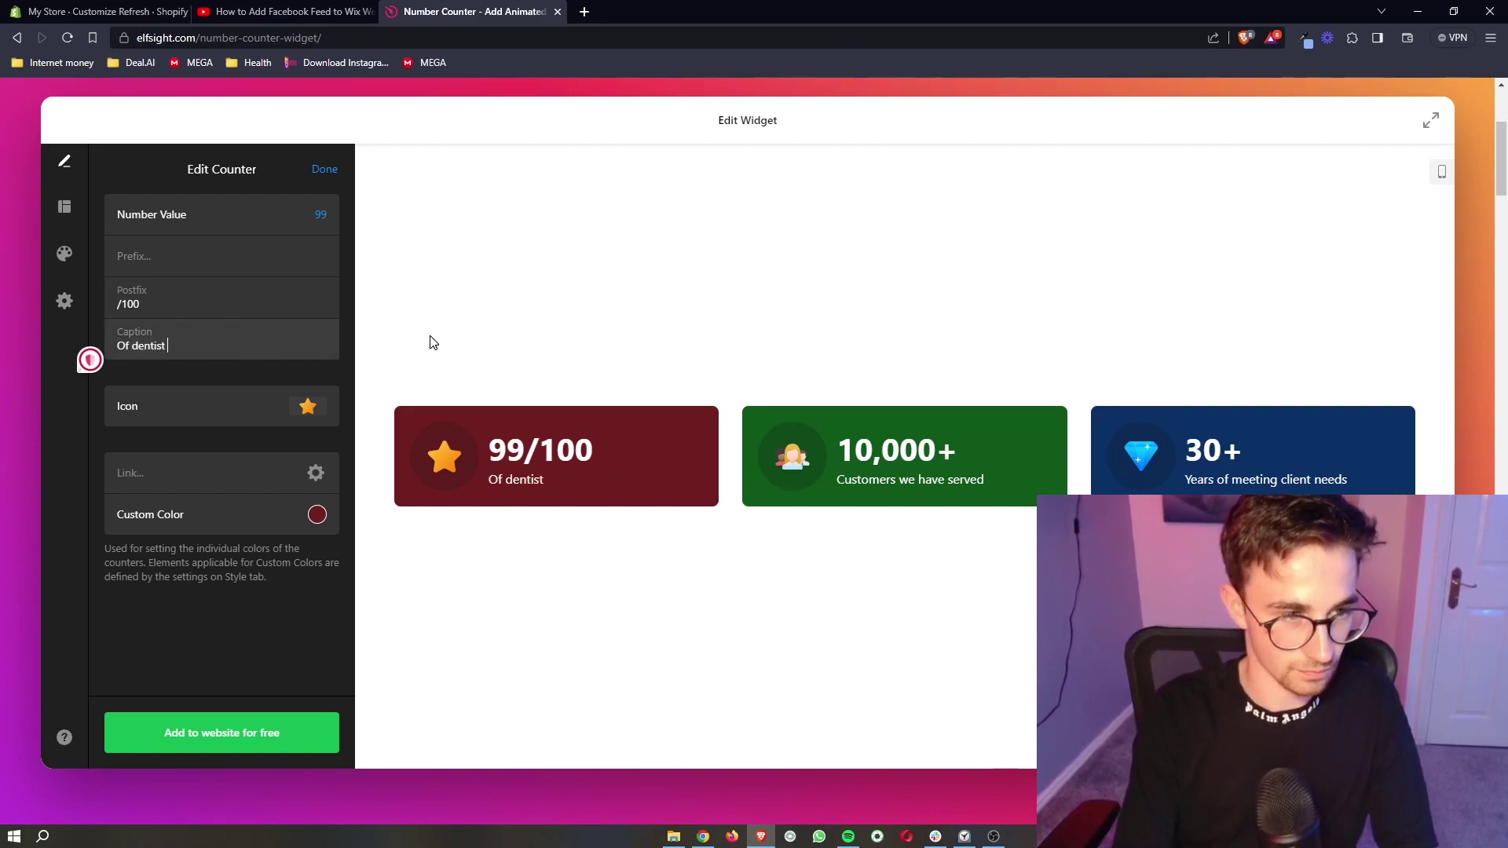
pyautogui.write(' recommend')
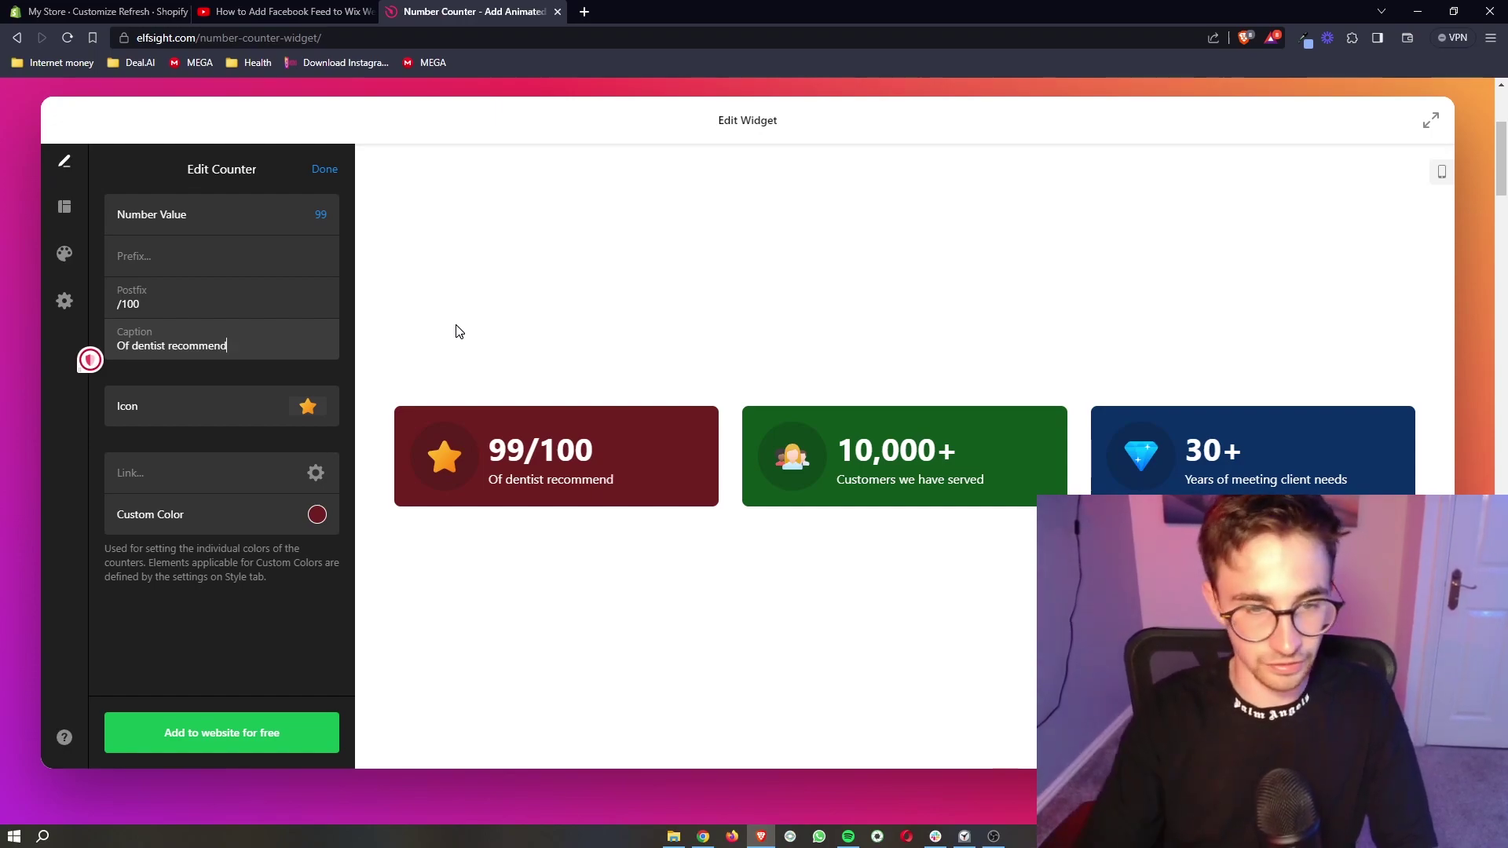
pyautogui.click(310, 409)
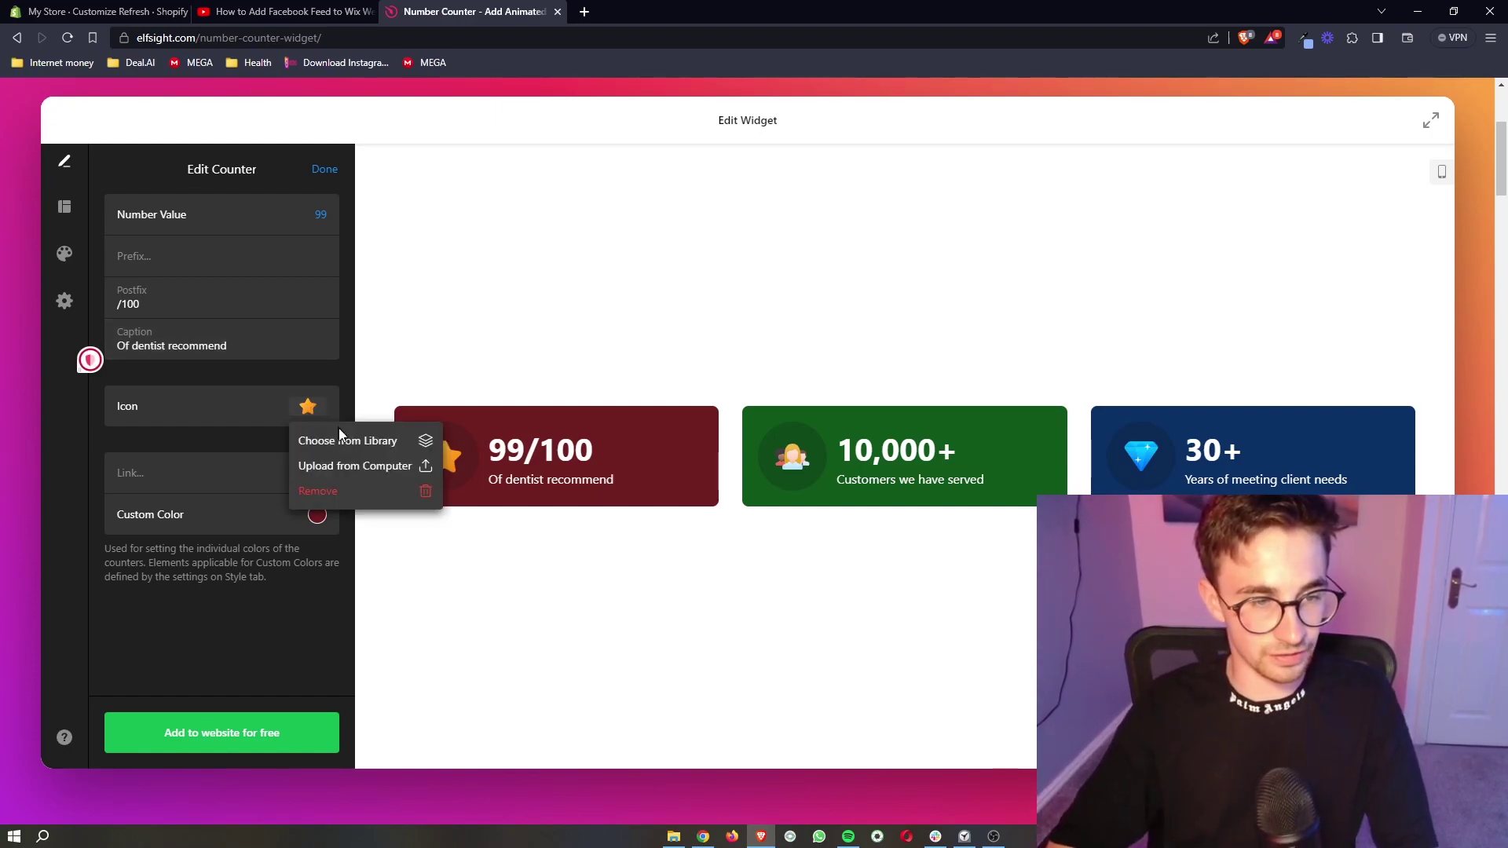
pyautogui.click(325, 169)
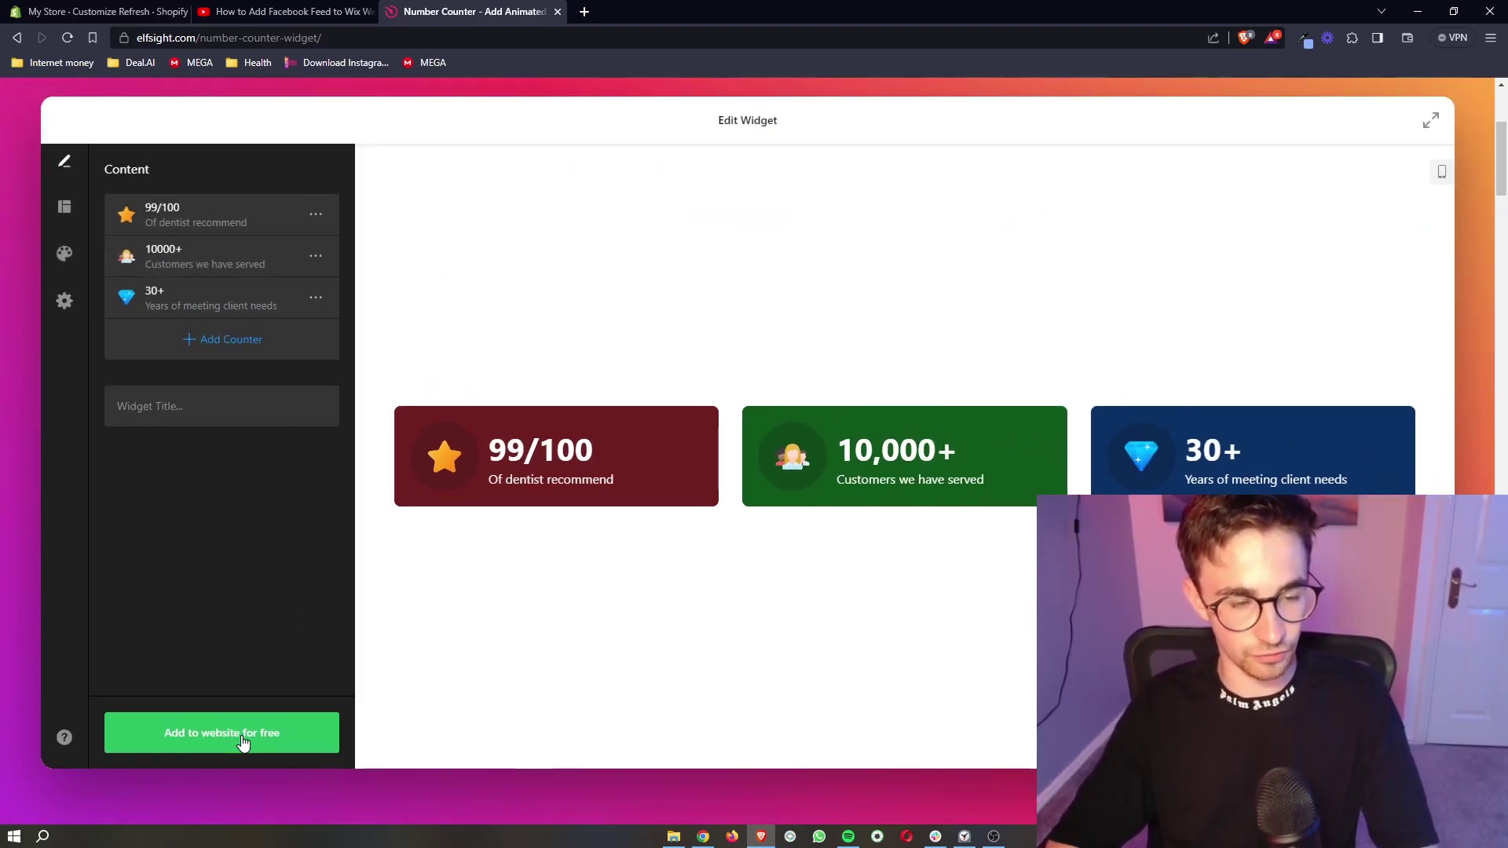
# Save the Number Counter widget and publish its changes.
pyautogui.click(244, 735)
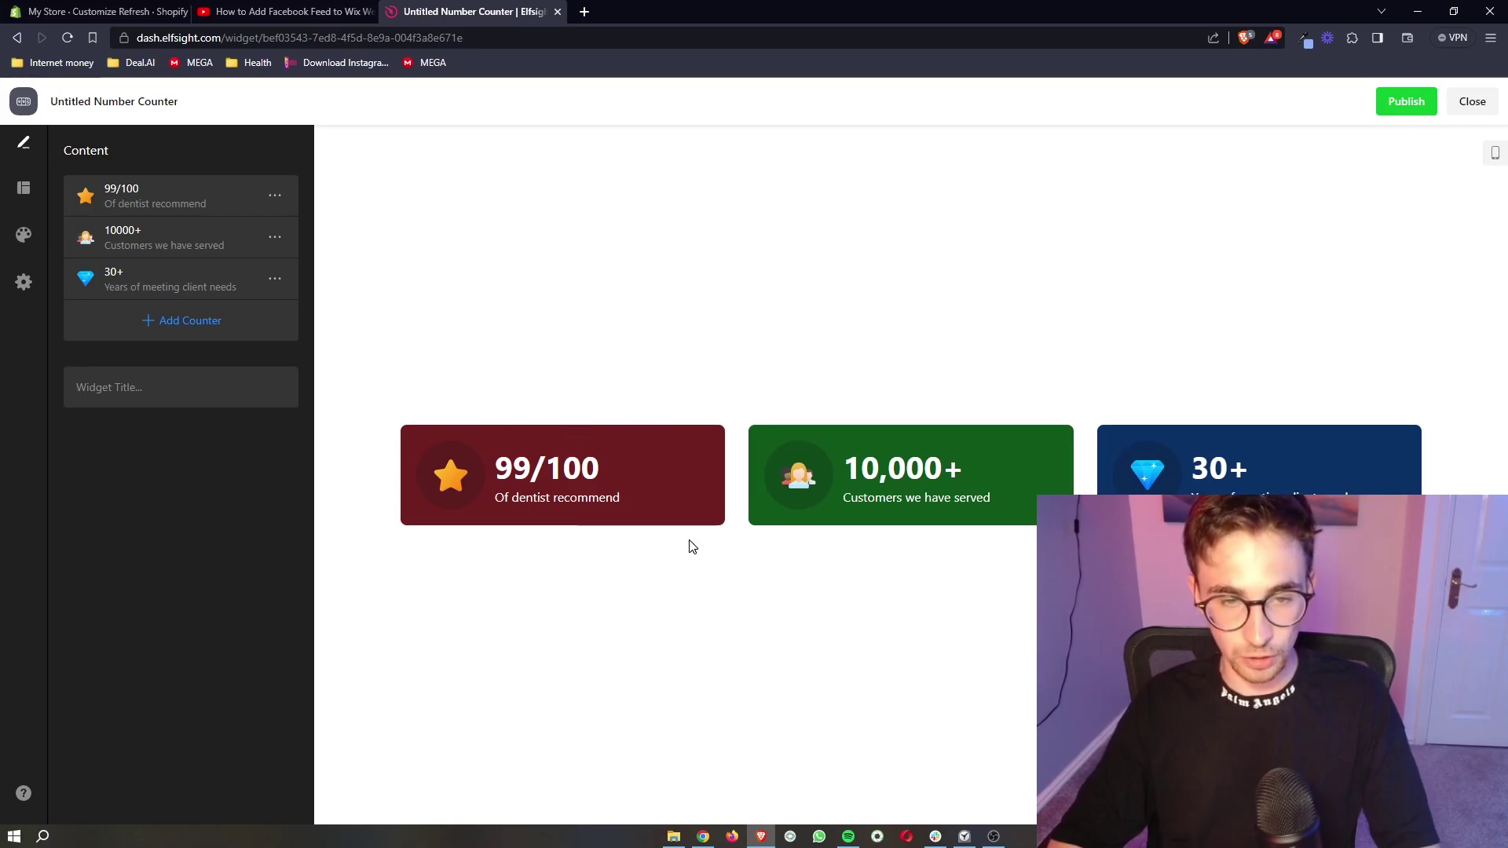
pyautogui.click(1408, 102)
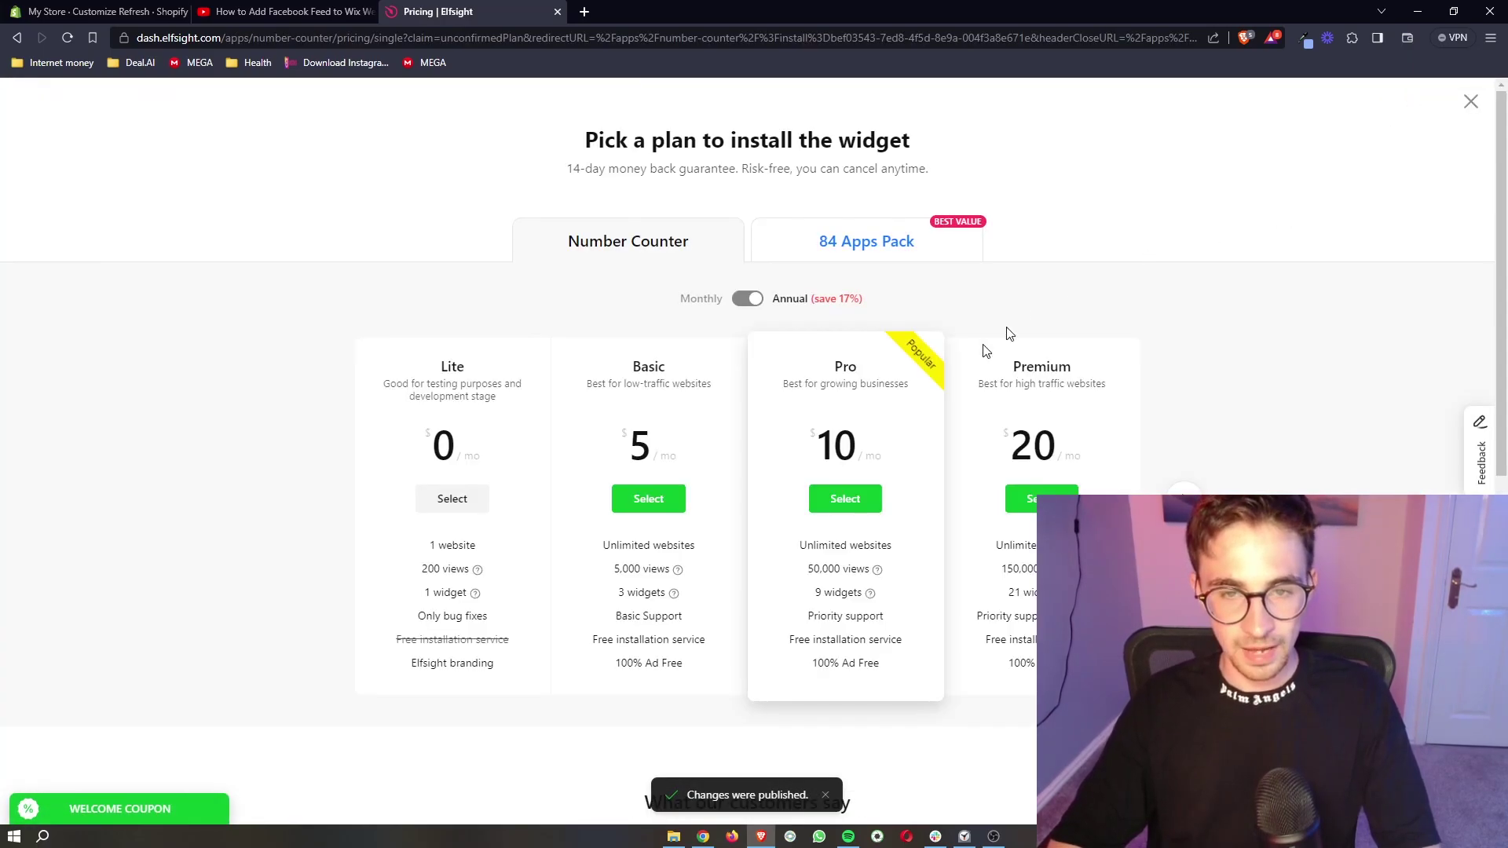
pyautogui.moveTo(1011, 442); pyautogui.dragTo(1084, 446)
pyautogui.click(1131, 451)
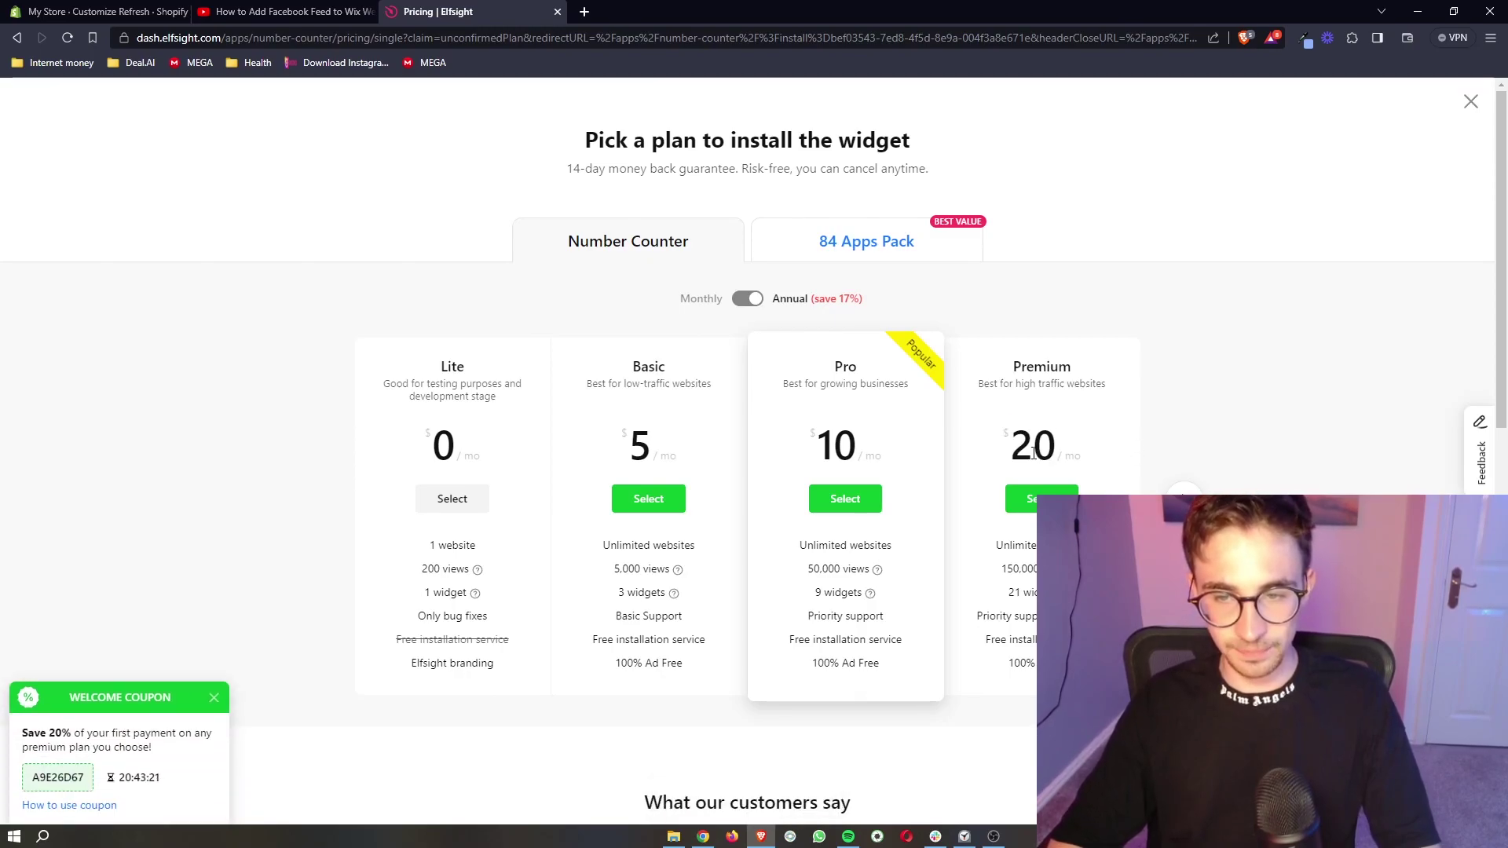
pyautogui.scroll(-1, 1064, 408)
pyautogui.scroll(3, 1065, 408)
# Review the Lite, Basic, Pro and Premium plans on Elfsight's plan picker.
pyautogui.moveTo(985, 503); pyautogui.dragTo(1090, 504)
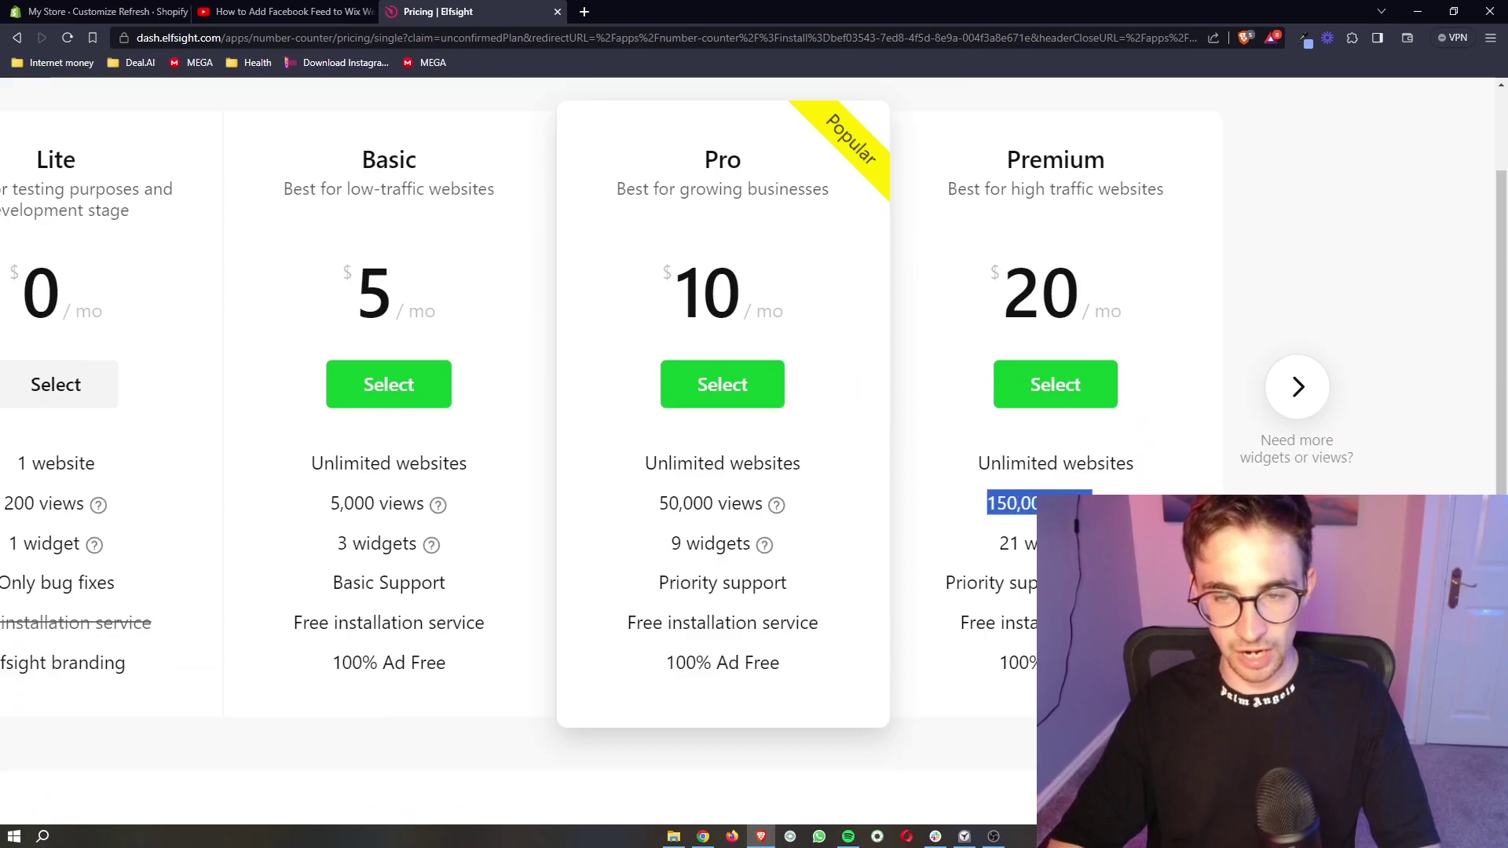
pyautogui.moveTo(658, 503); pyautogui.dragTo(767, 504)
pyautogui.keyDown('ctrl'); pyautogui.scroll(-2, 723, 503); pyautogui.keyUp('ctrl')
pyautogui.click(864, 520)
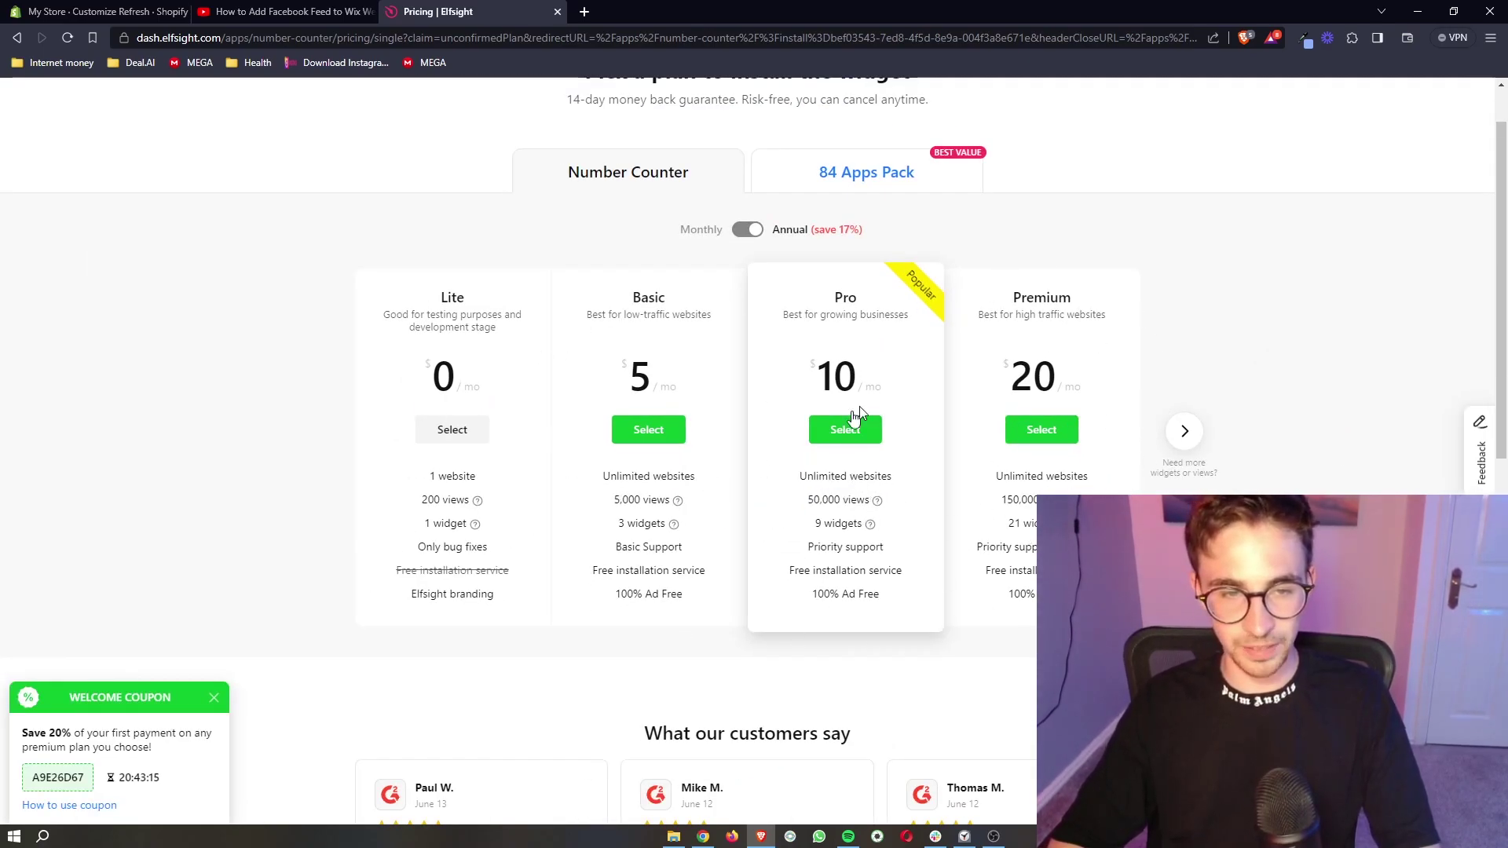
pyautogui.keyDown('ctrl'); pyautogui.scroll(2, 400, 394); pyautogui.keyUp('ctrl')
pyautogui.click(95, 11)
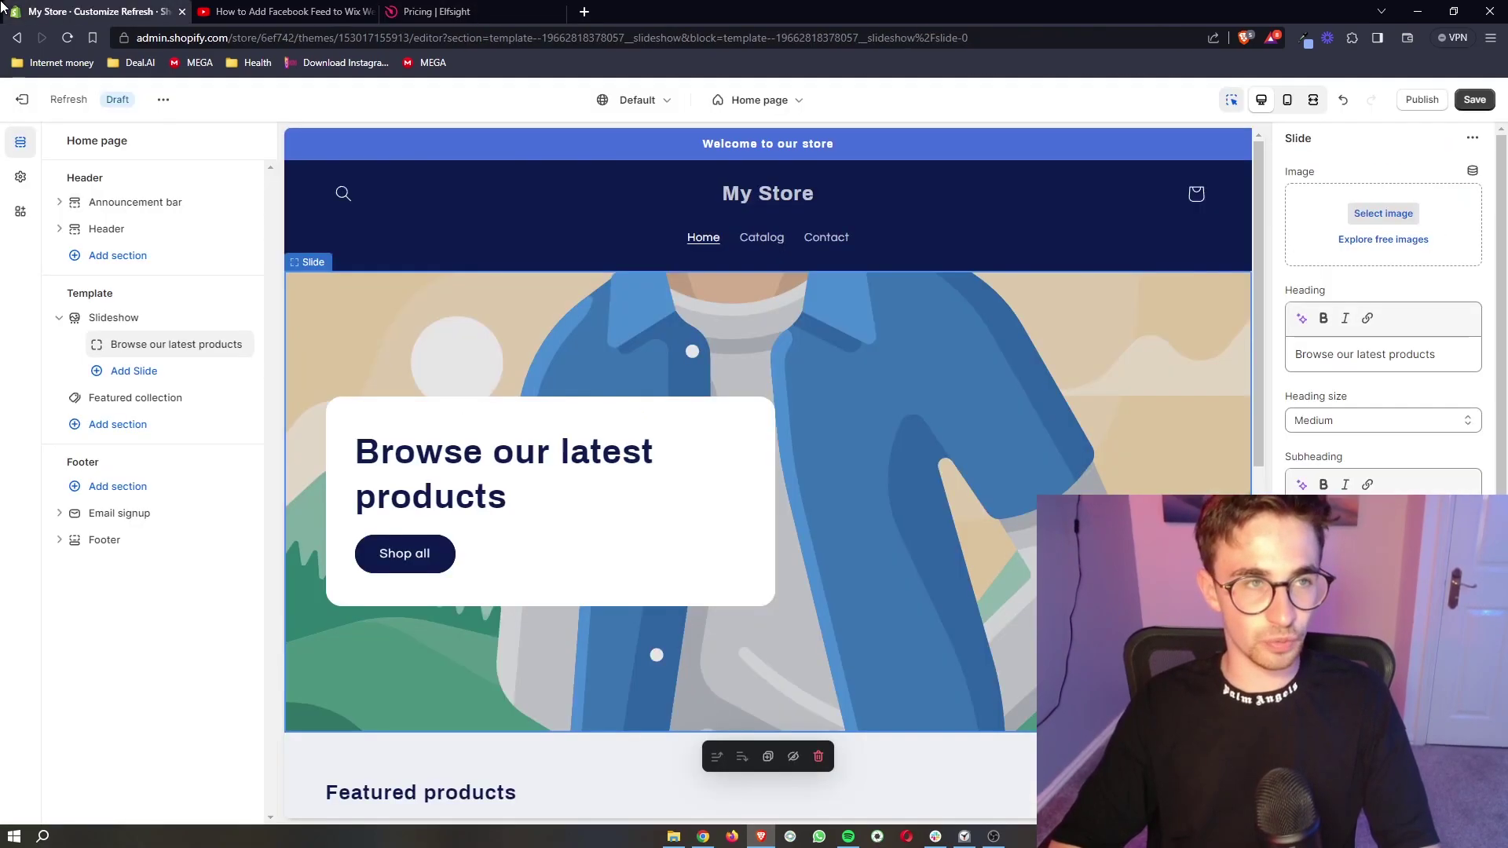
pyautogui.hotkey('ctrl', 'Tab')
pyautogui.keyDown('ctrl'); pyautogui.scroll(-2, 672, 524); pyautogui.keyUp('ctrl')
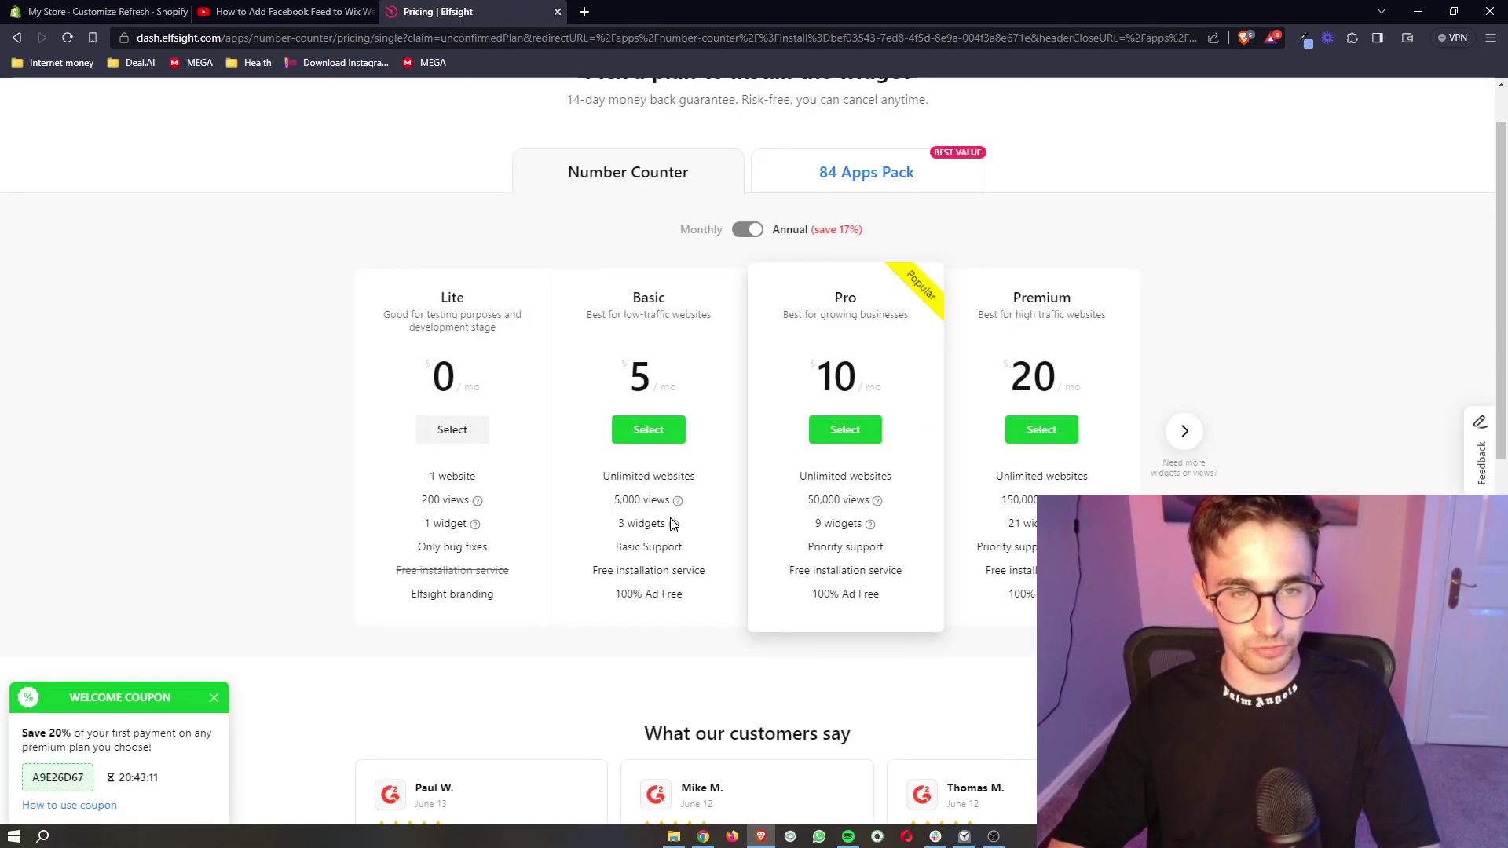
# Select the free Lite plan, copy the widget embed code, and return to Shopify.
pyautogui.click(452, 429)
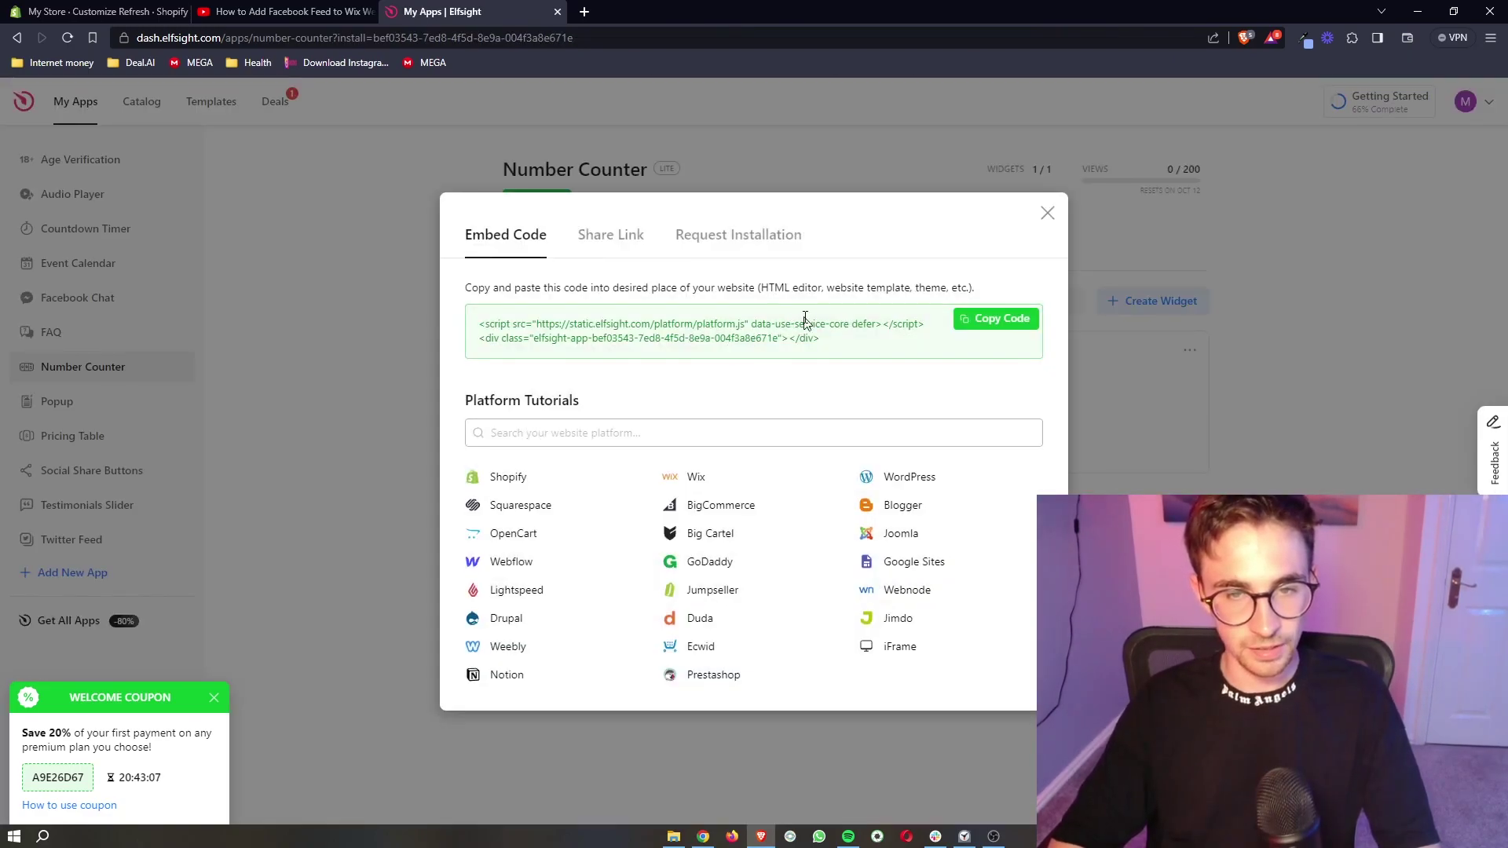
pyautogui.moveTo(820, 340); pyautogui.dragTo(504, 325)
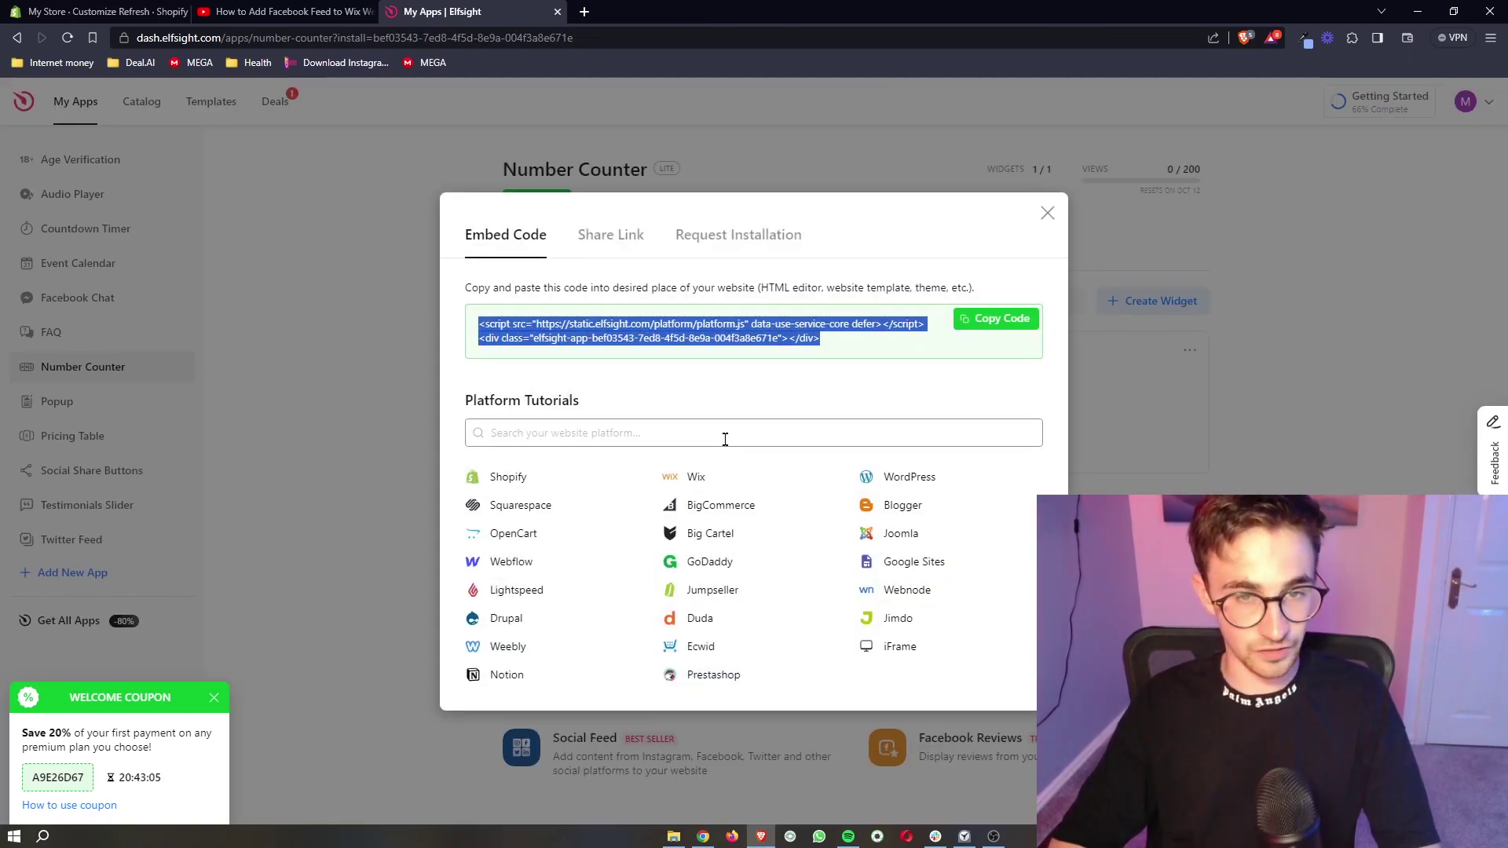
pyautogui.click(765, 407)
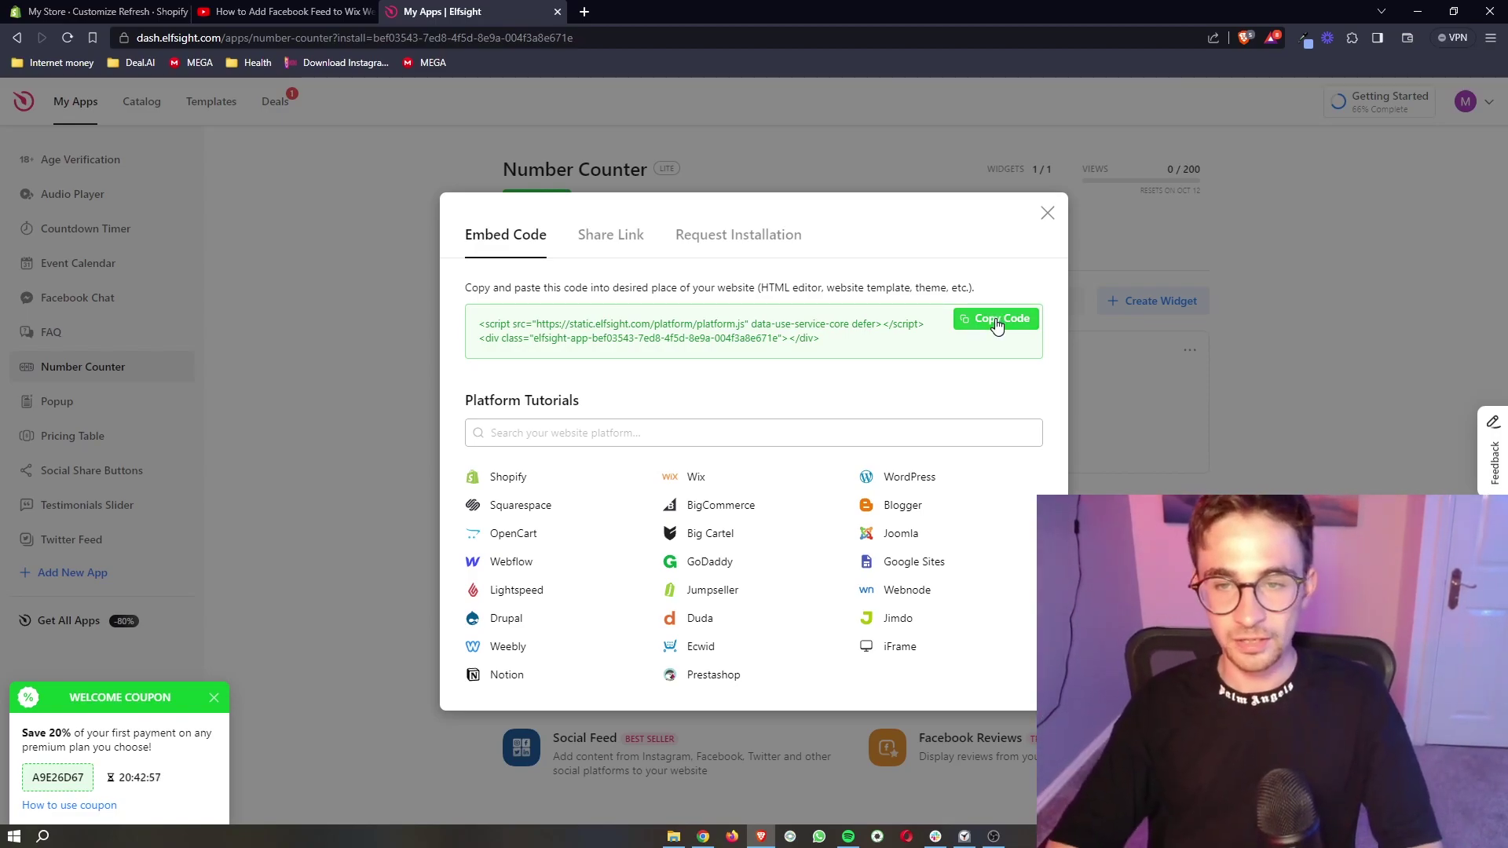
pyautogui.click(997, 326)
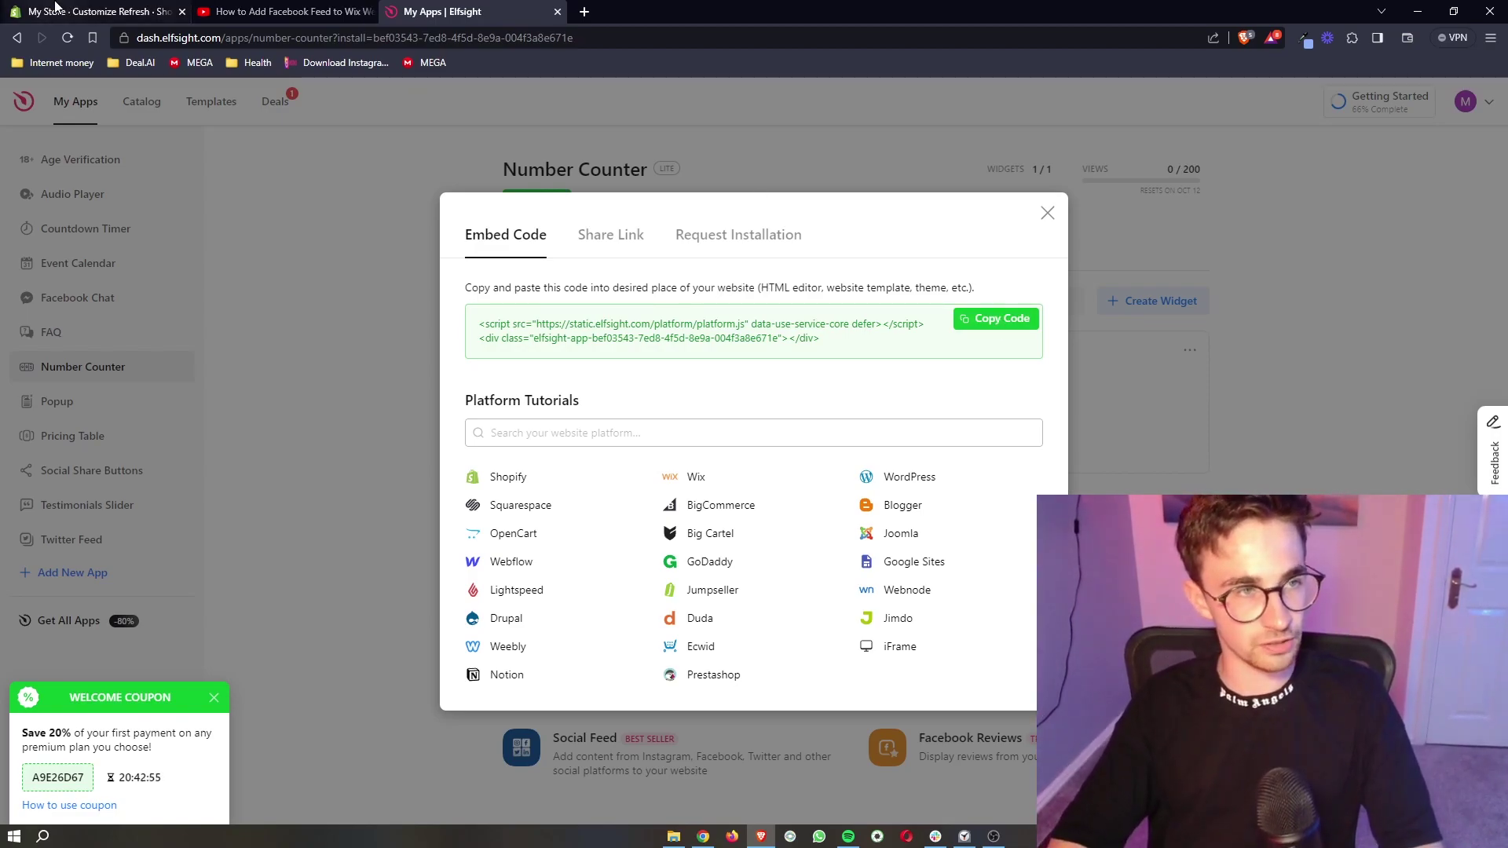
pyautogui.click(94, 11)
pyautogui.scroll(-3, 631, 463)
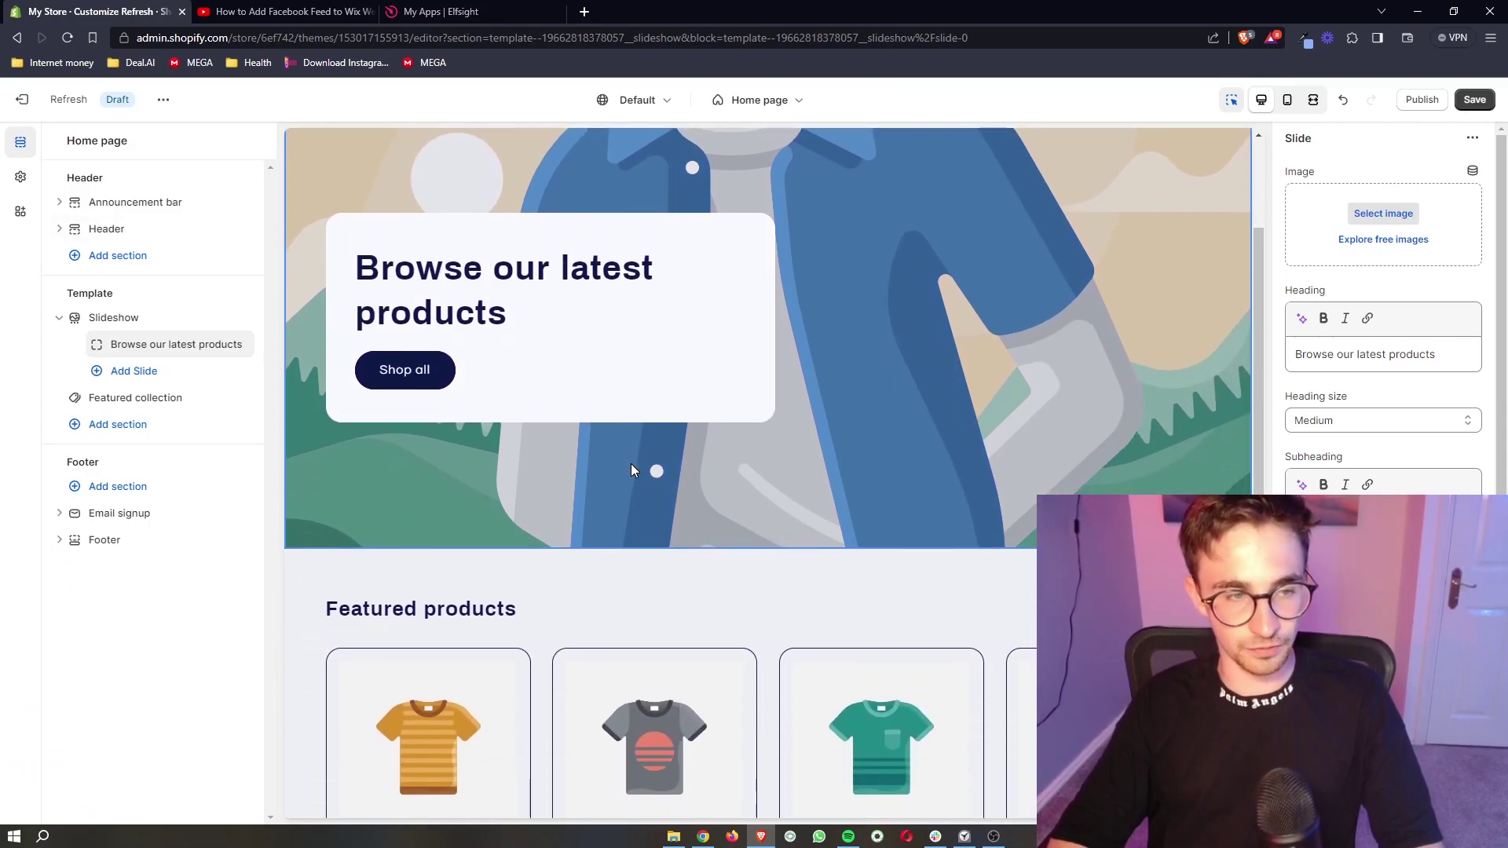
pyautogui.scroll(-3, 708, 412)
pyautogui.scroll(-1, 878, 484)
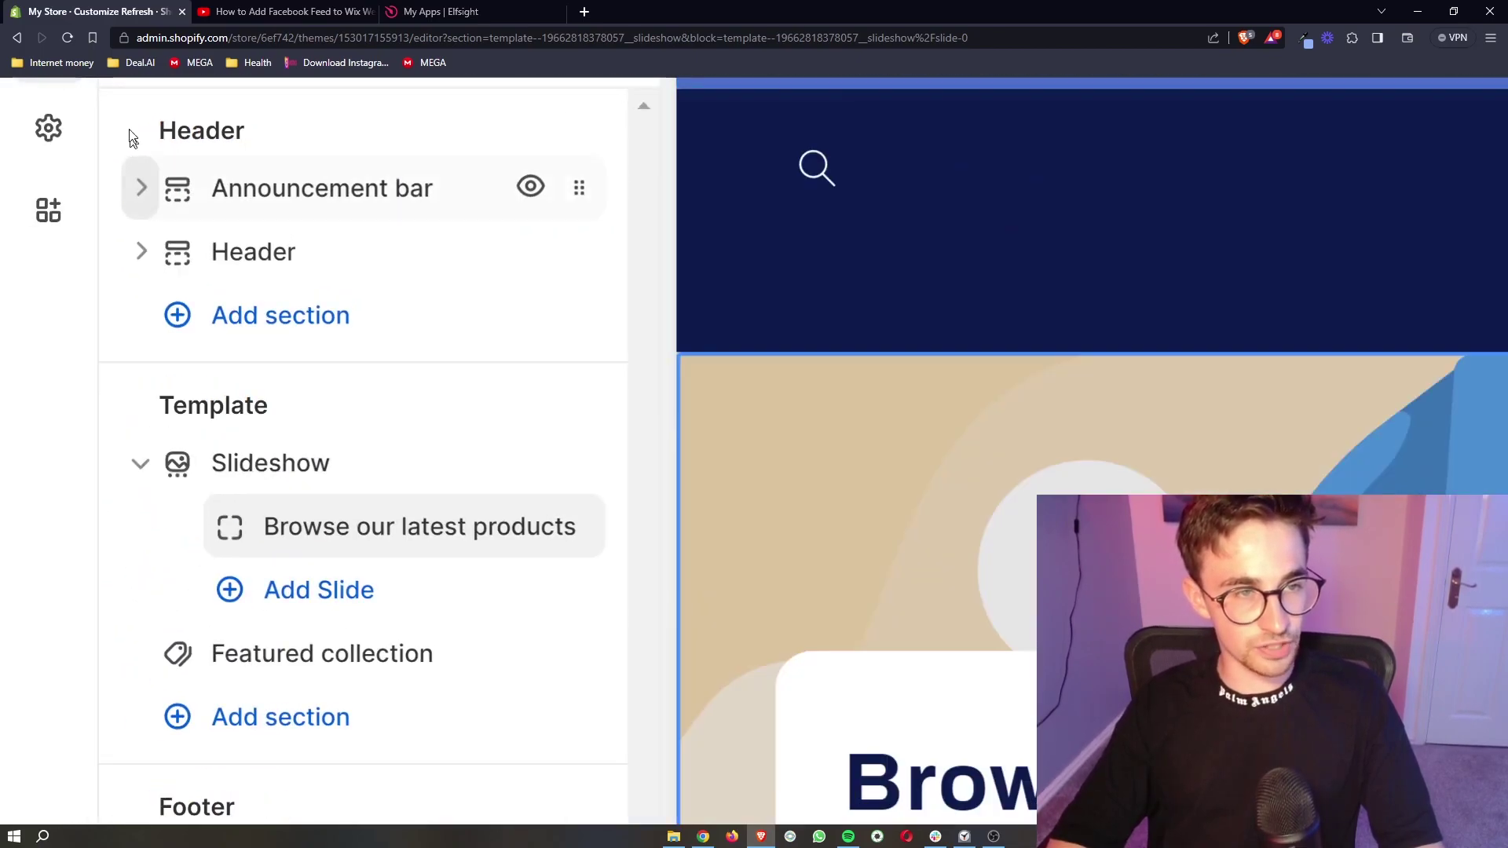
# List the sections available to add to the home page template.
pyautogui.doubleClick(86, 177)
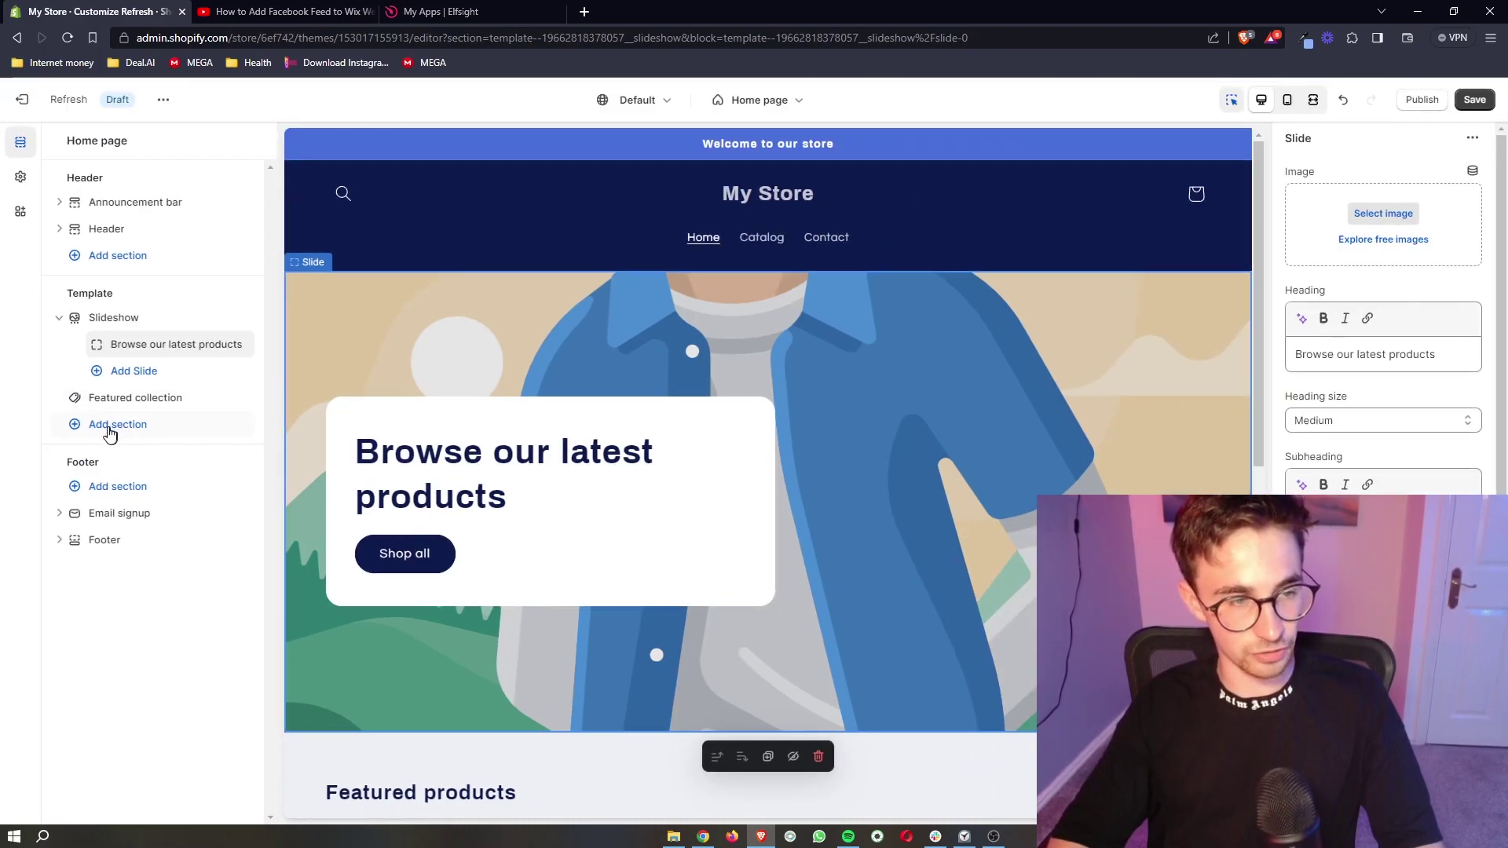
pyautogui.click(115, 425)
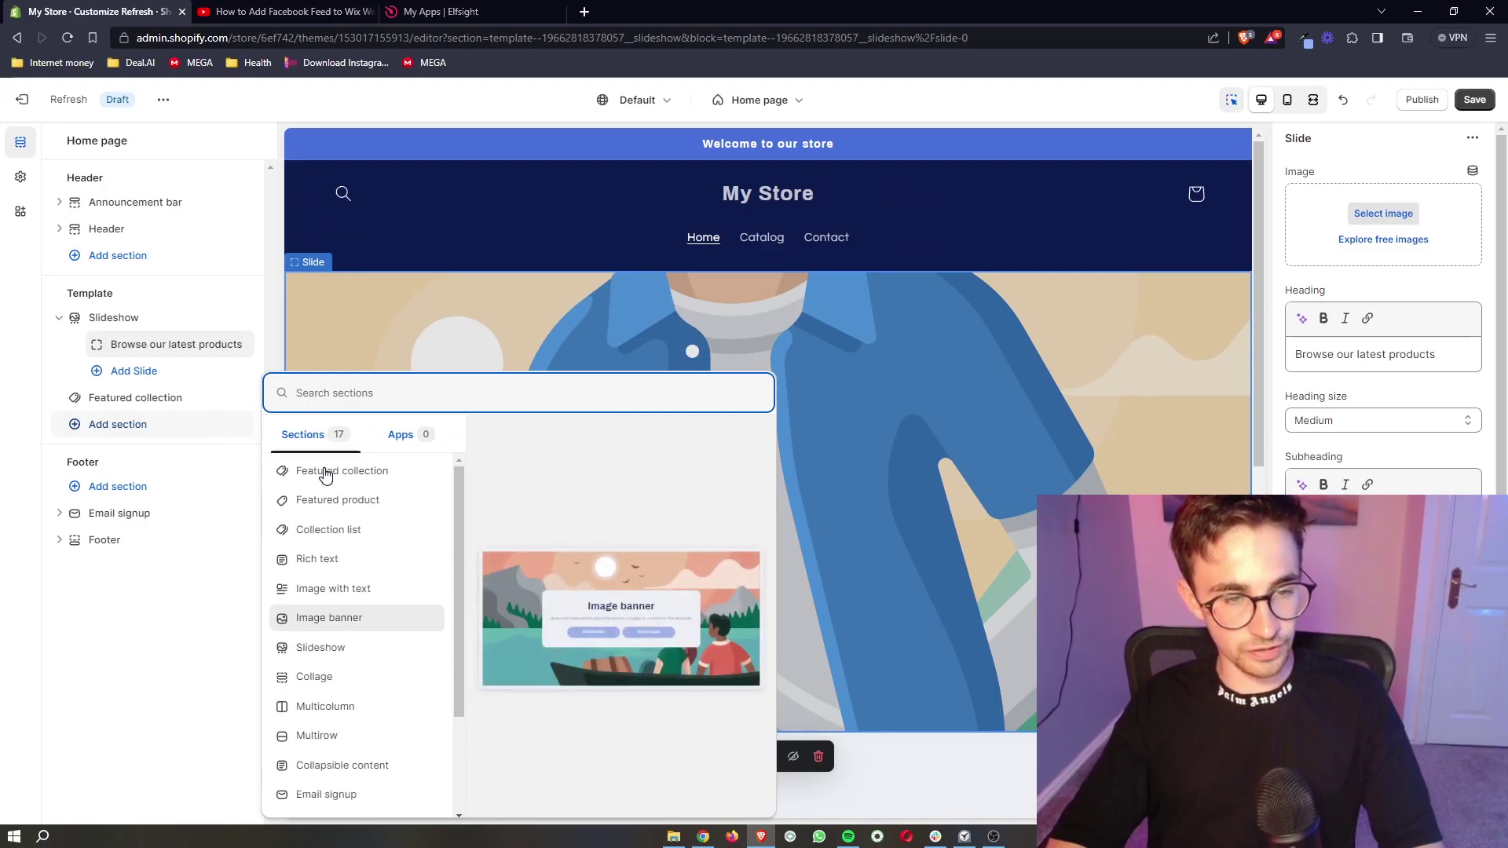
pyautogui.scroll(-3, 355, 530)
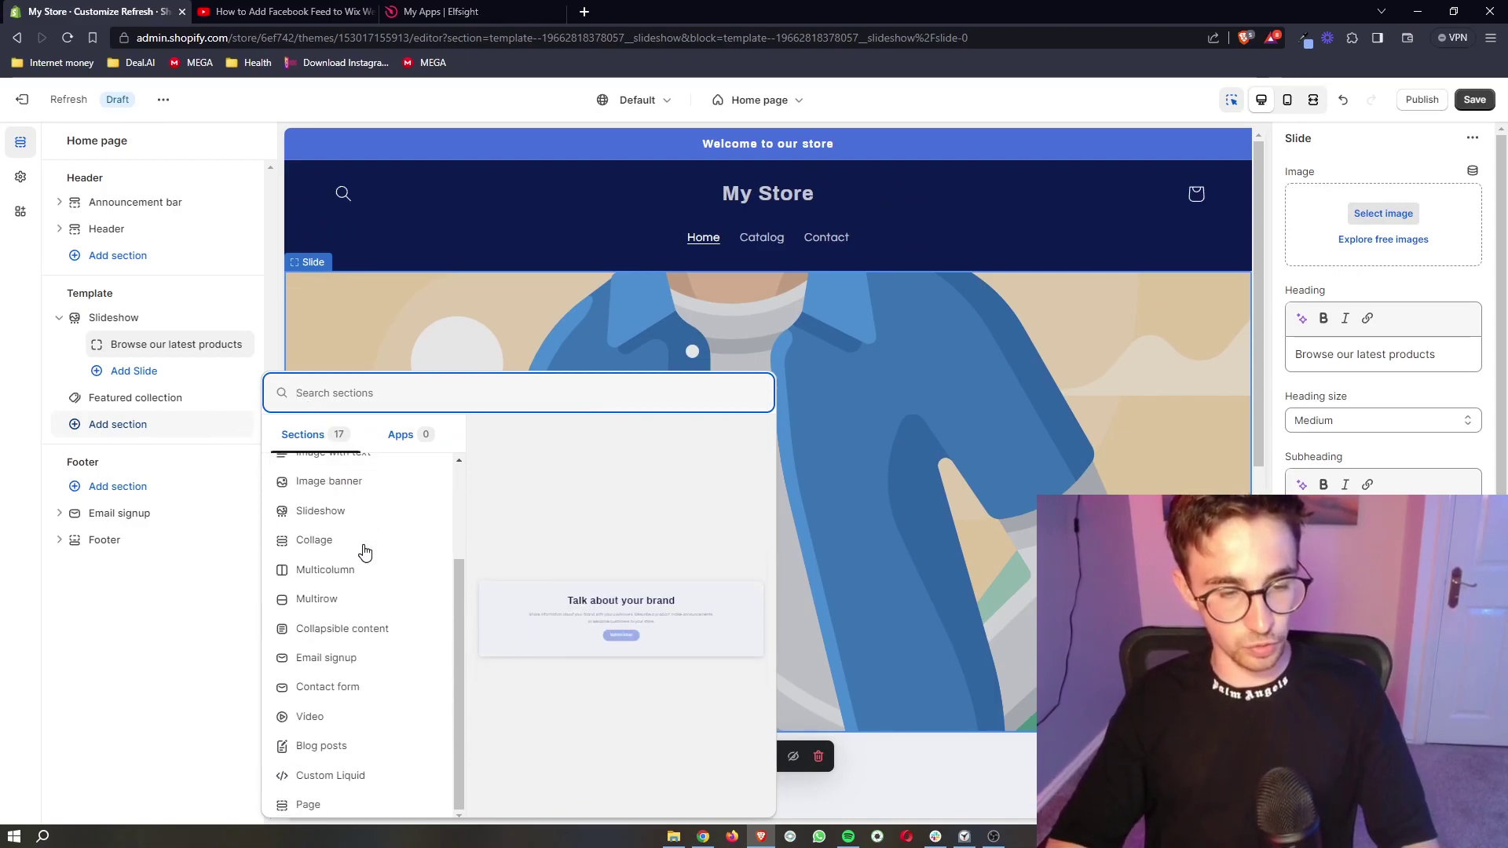
# Add a Custom Liquid section, paste the Elfsight embed code into it, and save.
pyautogui.click(326, 778)
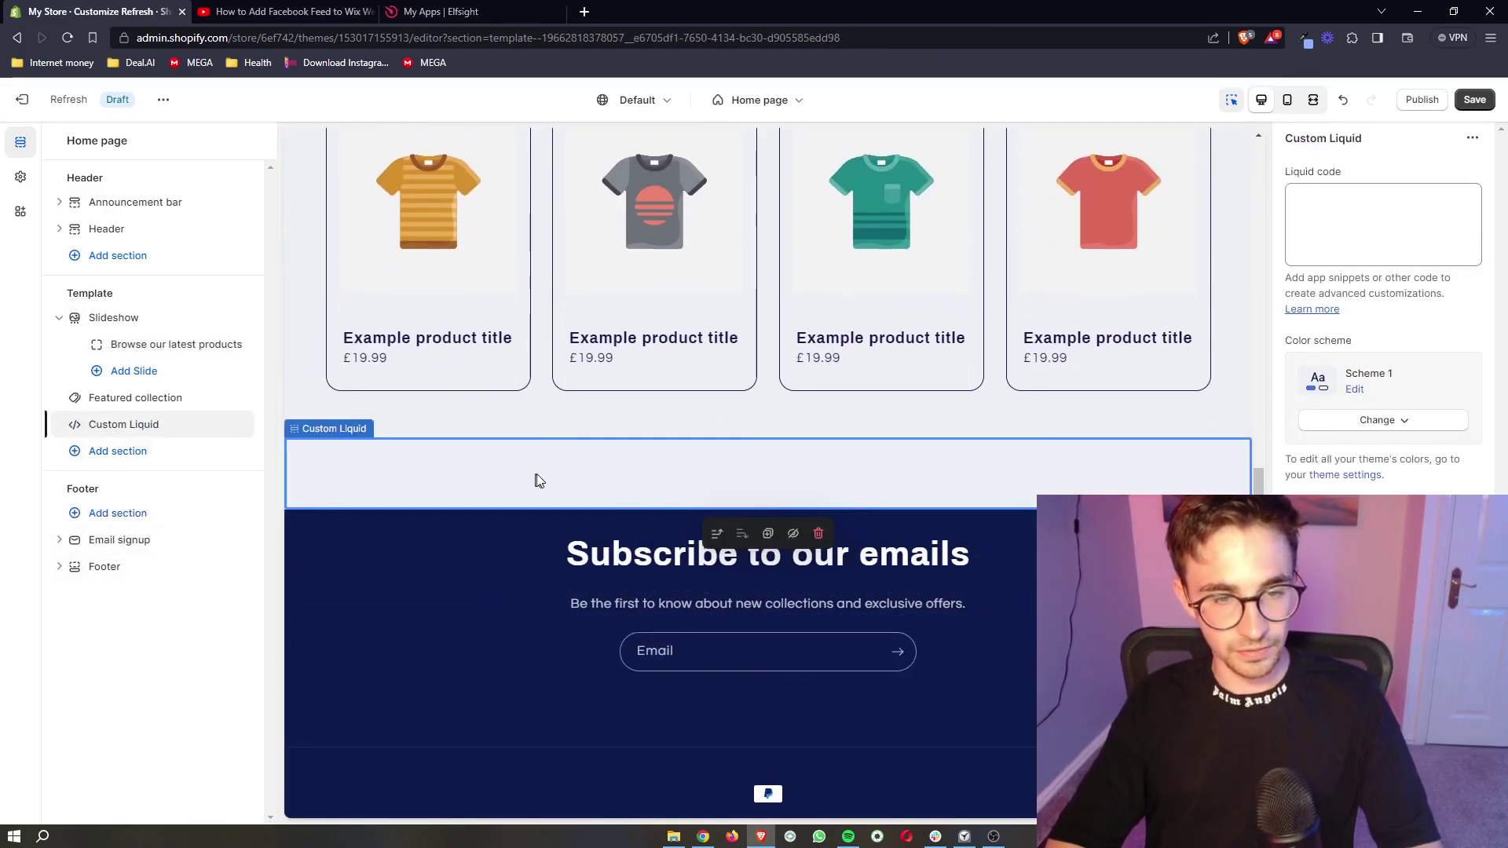
pyautogui.moveTo(1285, 173); pyautogui.dragTo(1343, 178)
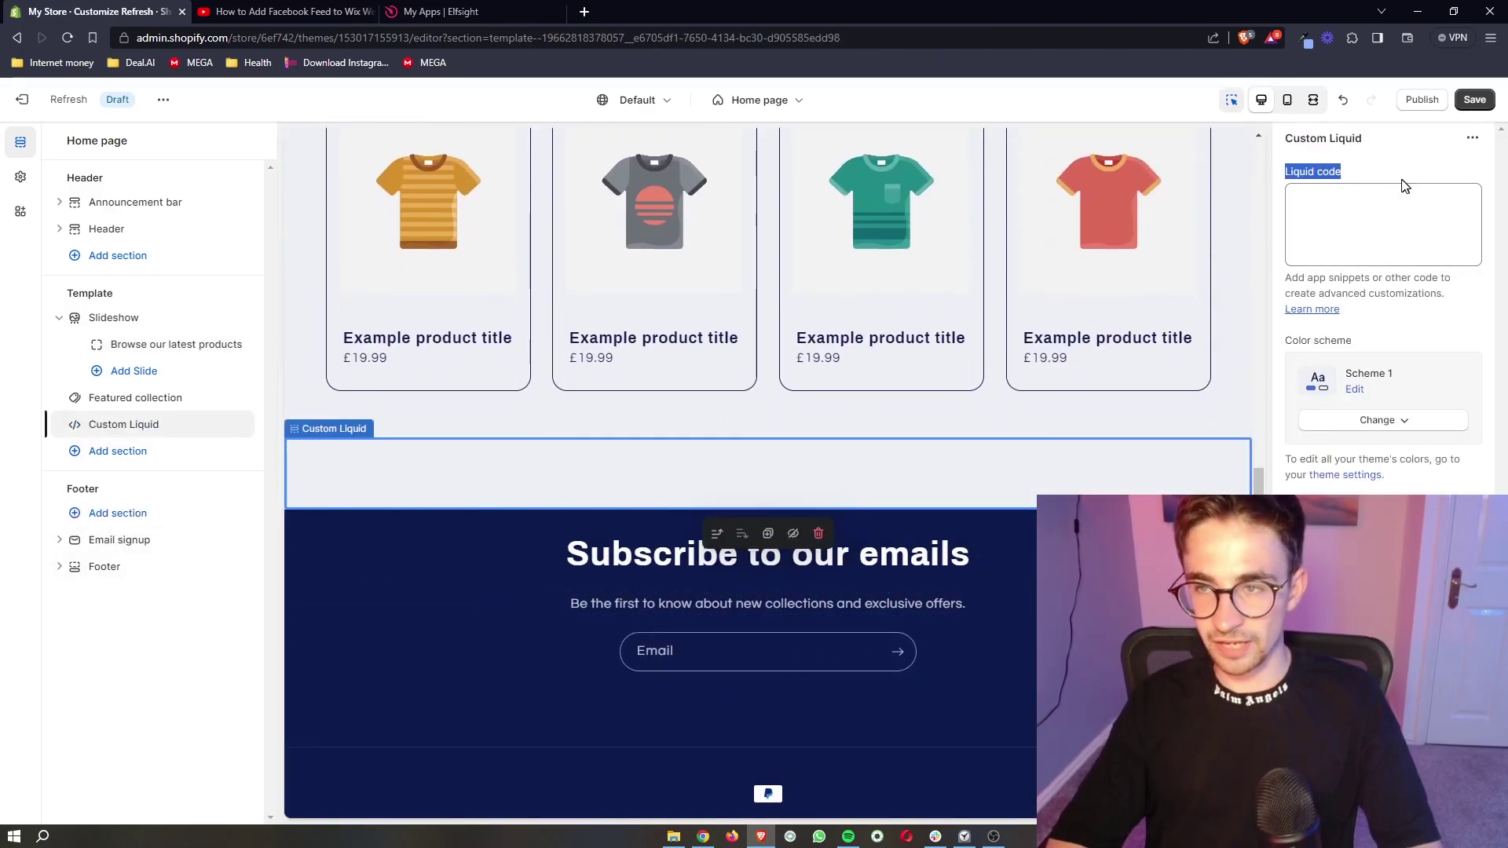
pyautogui.click(1397, 212)
pyautogui.hotkey('ctrl', 'v')
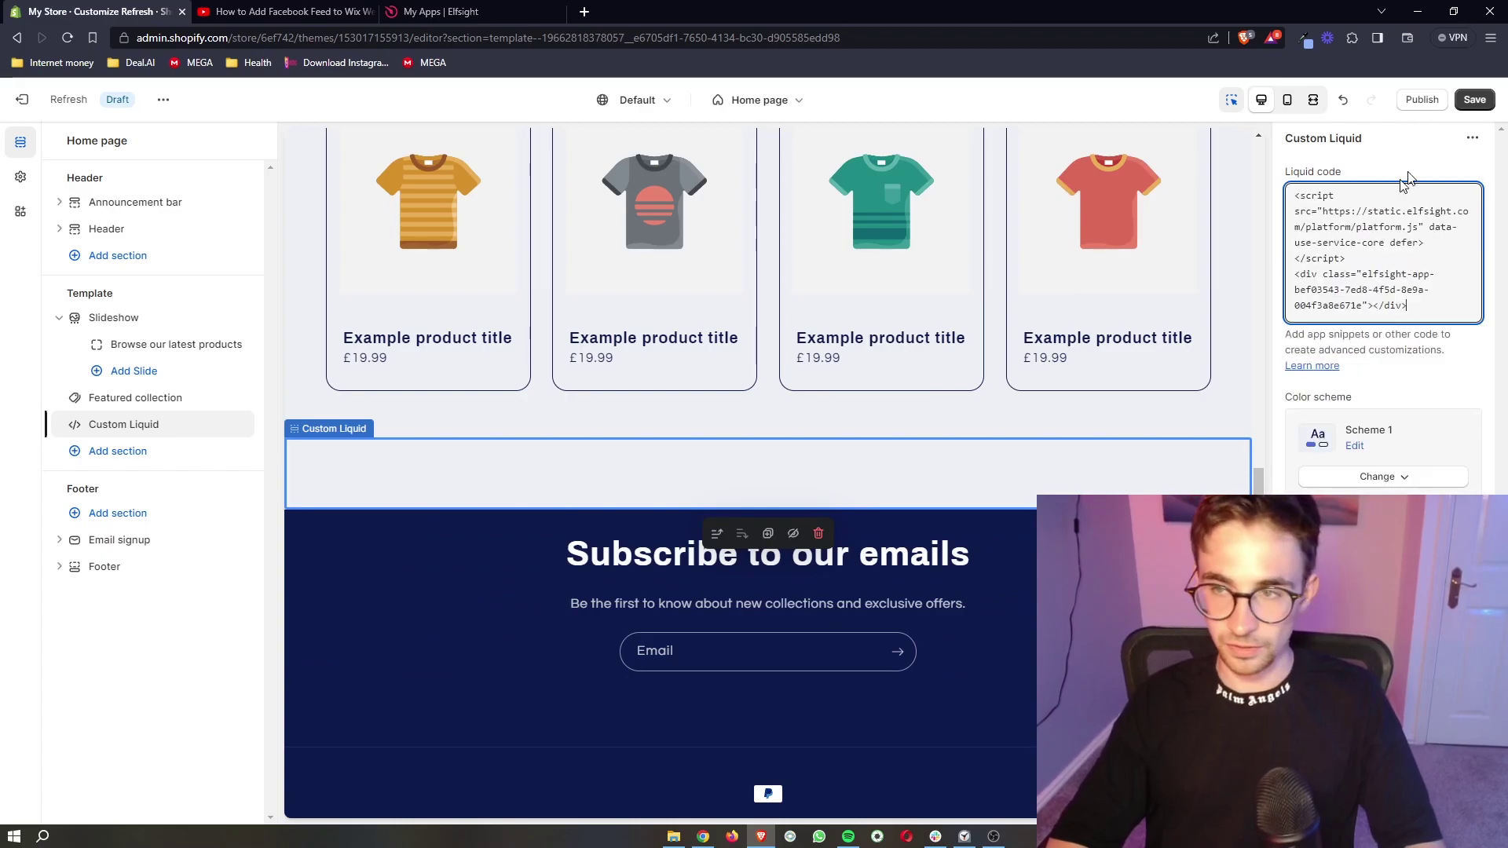
pyautogui.scroll(-1, 1058, 354)
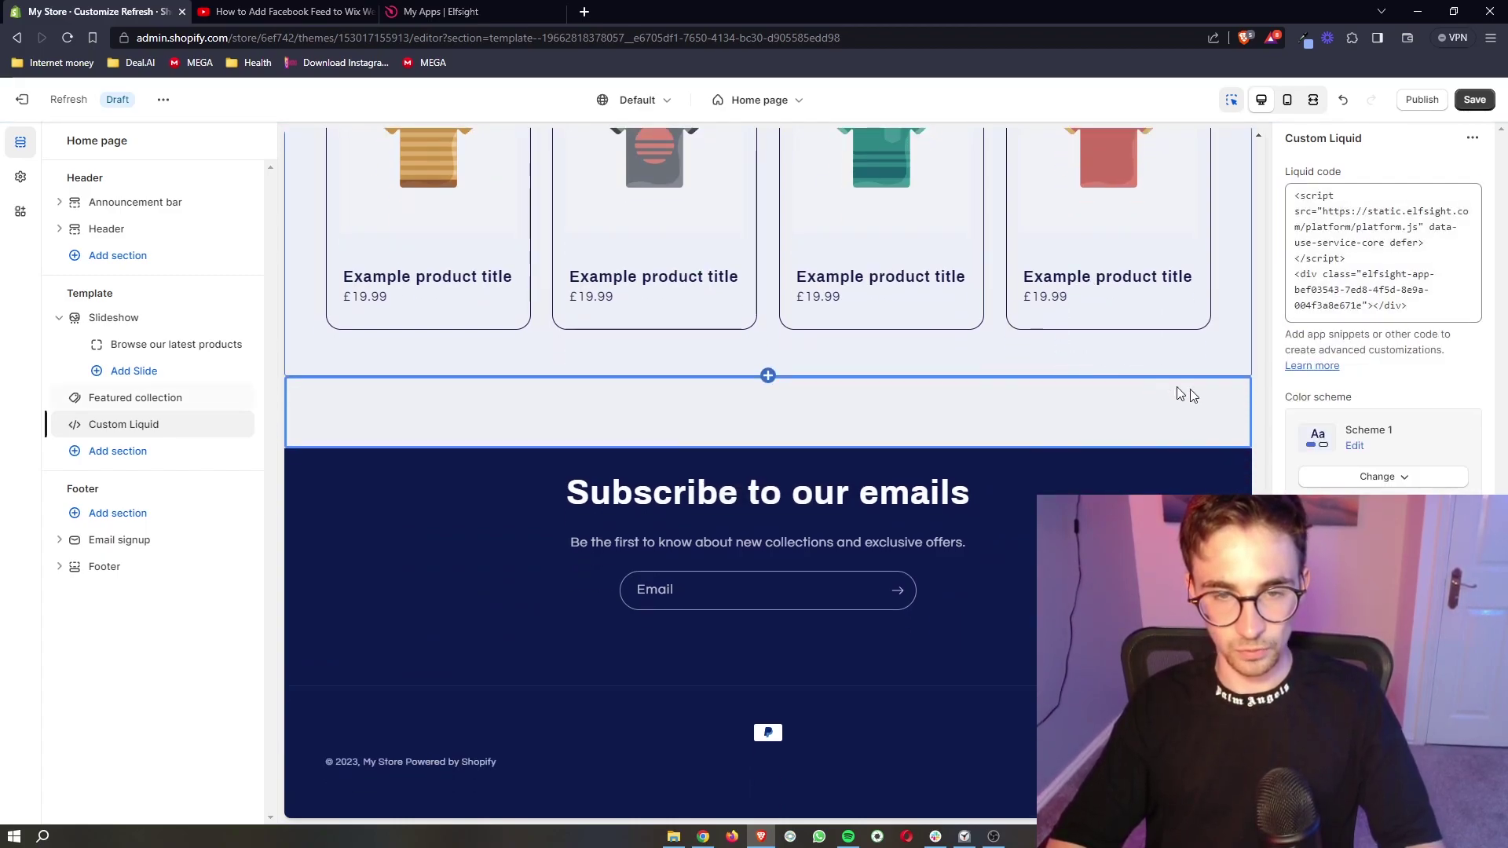
pyautogui.hotkey('ctrl', 's')
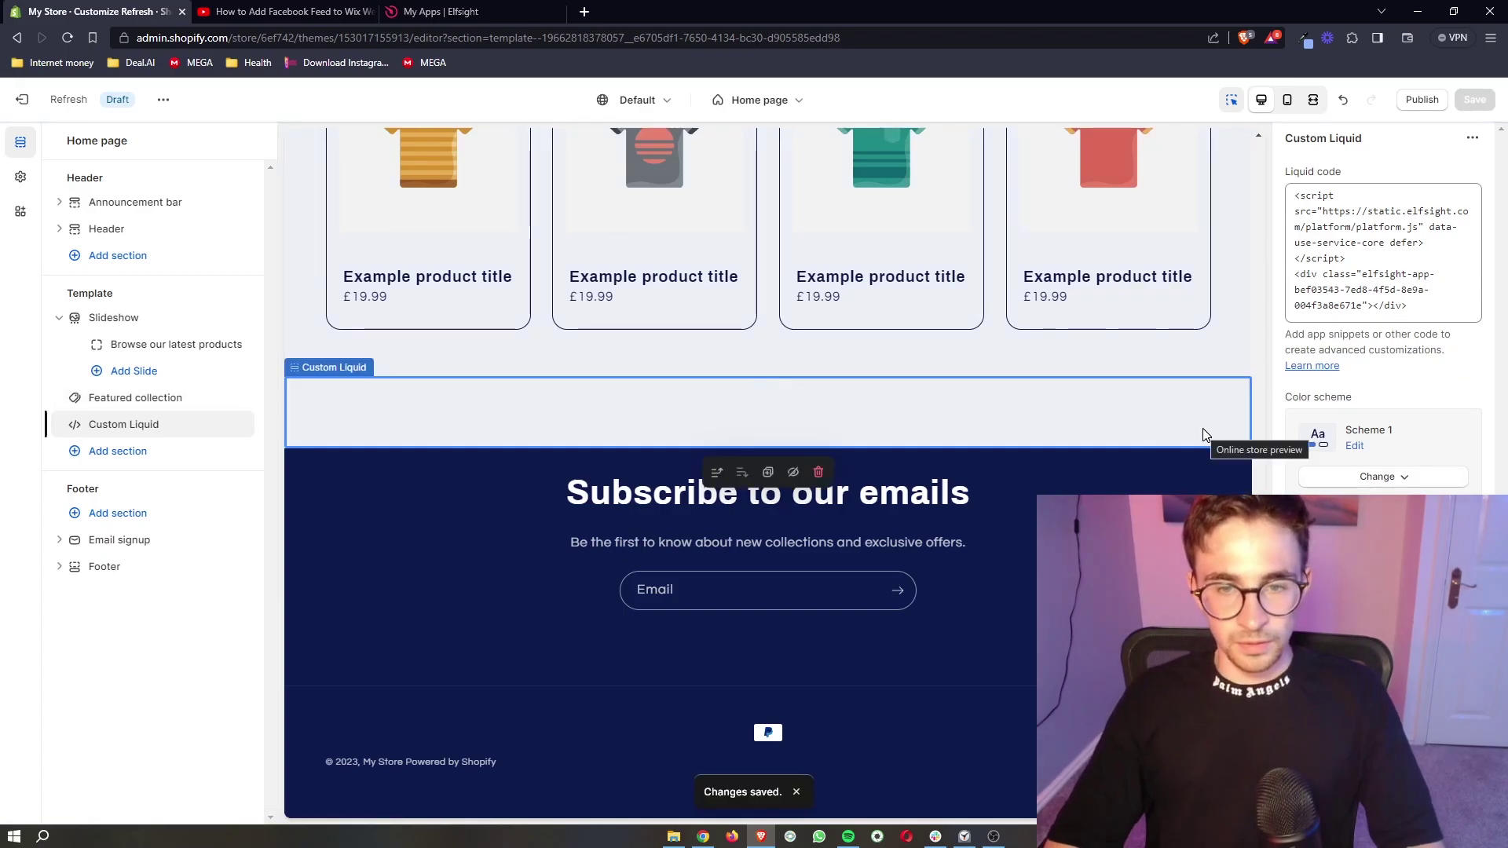